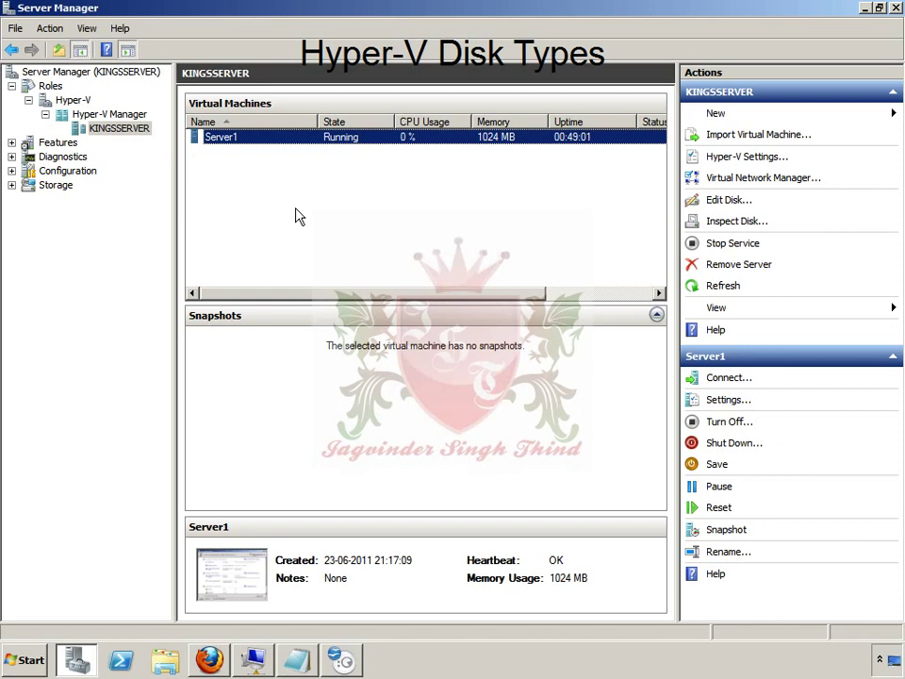
# Start creating a new virtual hard disk on KINGSSERVER with the Fixed size disk type.
pyautogui.rightClick(136, 136)
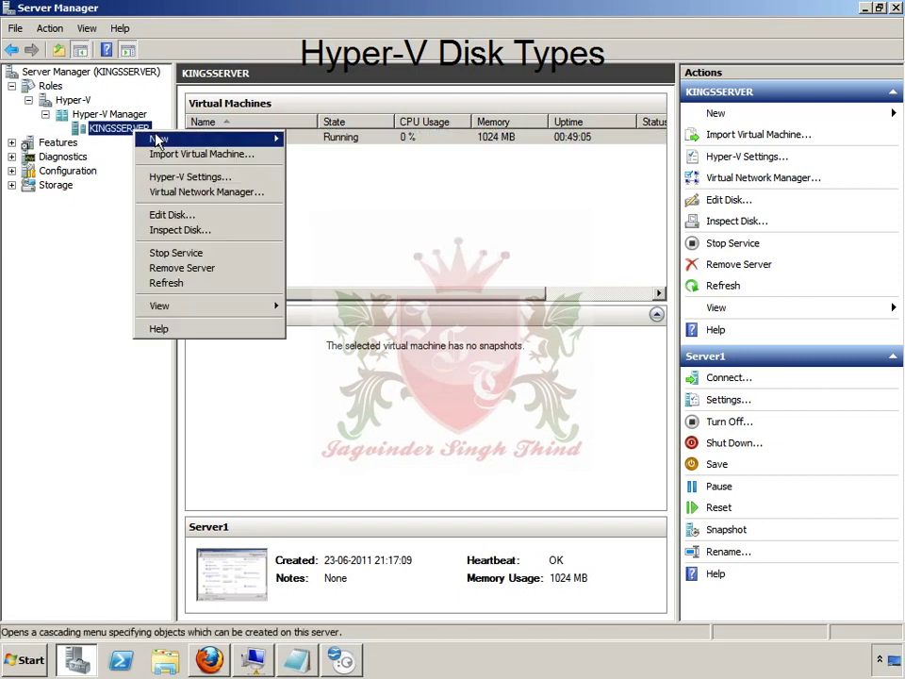
pyautogui.moveTo(167, 141)
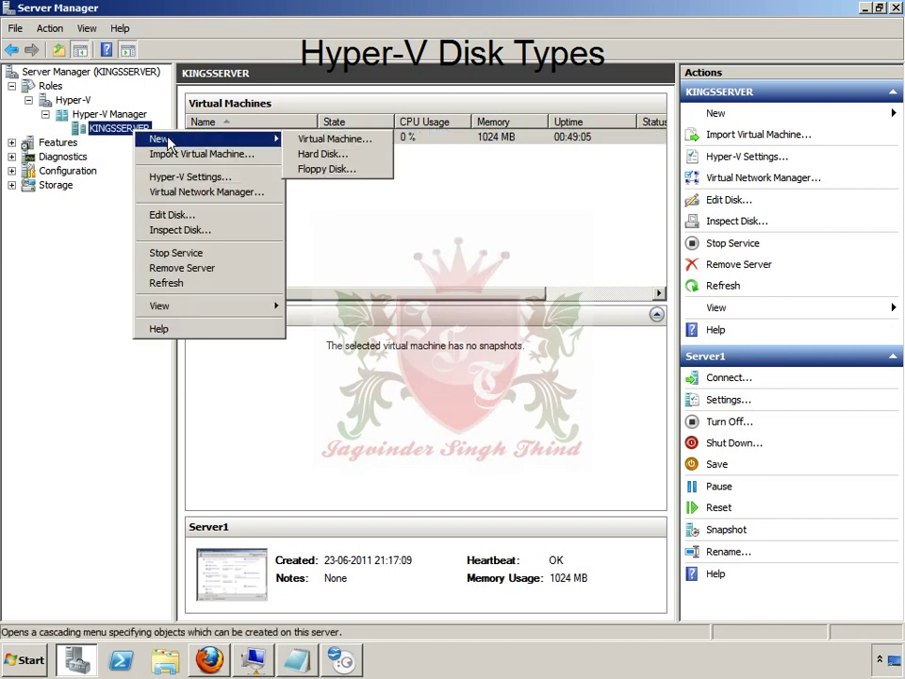
pyautogui.click(386, 161)
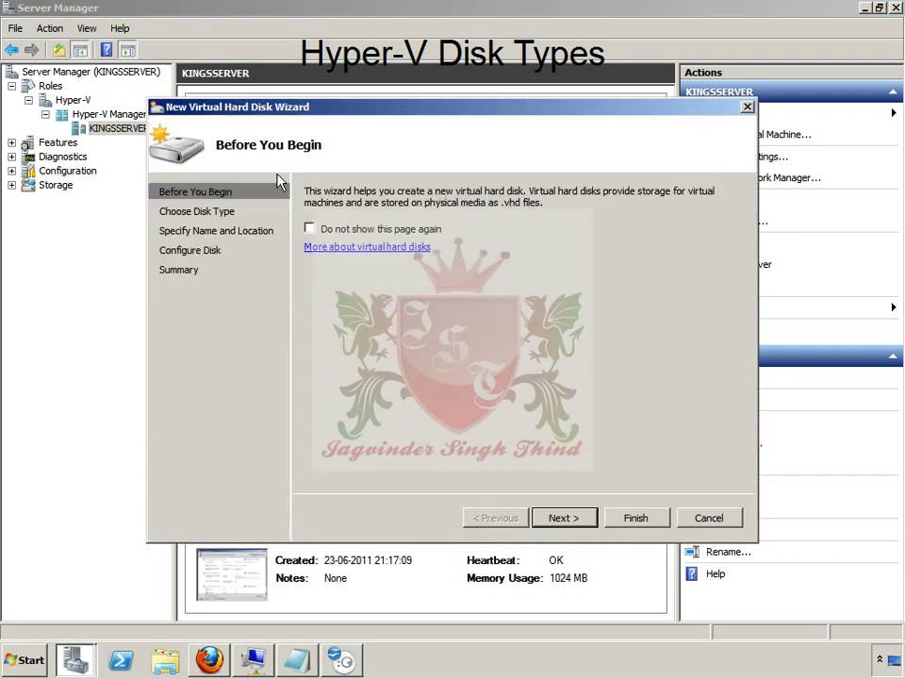
pyautogui.click(580, 524)
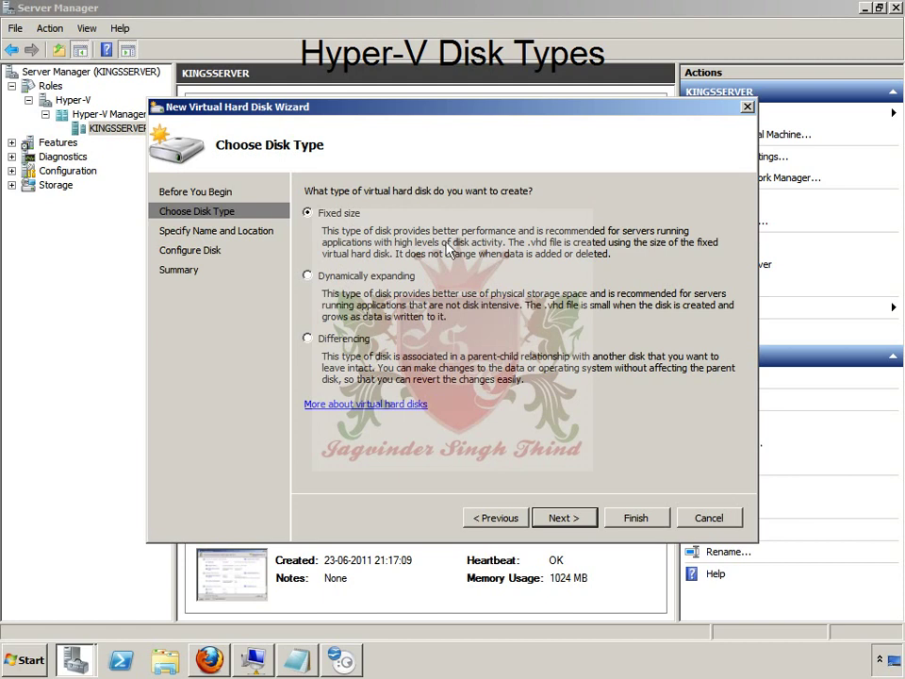
pyautogui.click(581, 520)
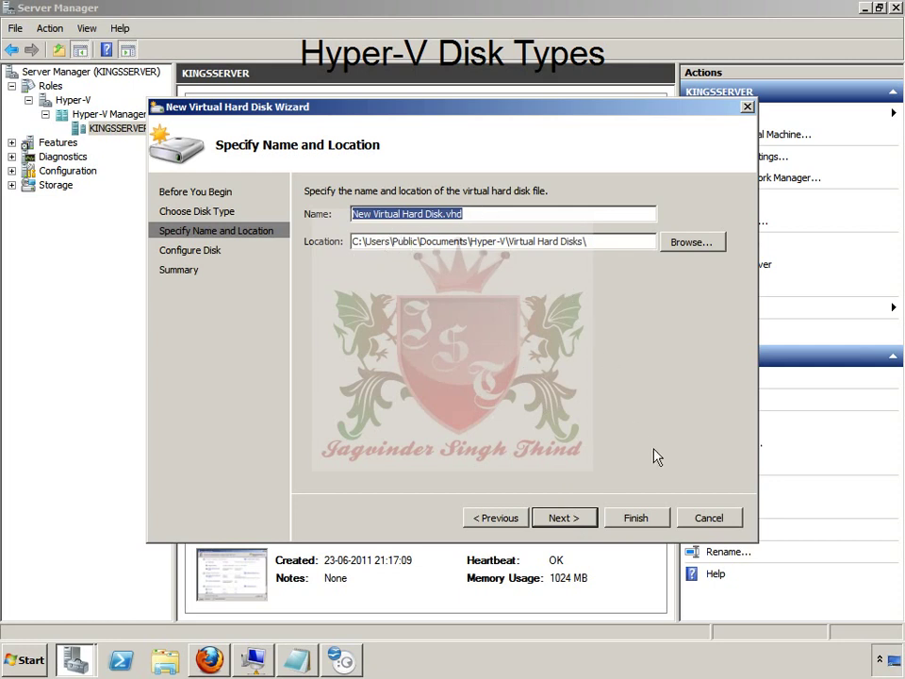
# Name the virtual hard disk NewFixedSize and keep the default Virtual Hard Disks location.
pyautogui.write('N')
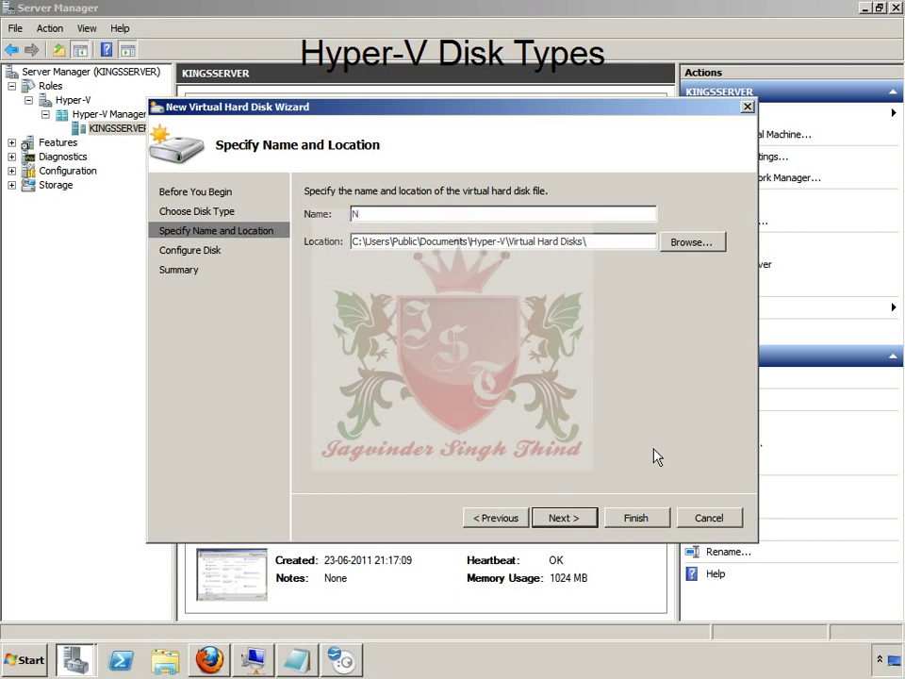
pyautogui.write('ewFixedSize')
pyautogui.click(557, 518)
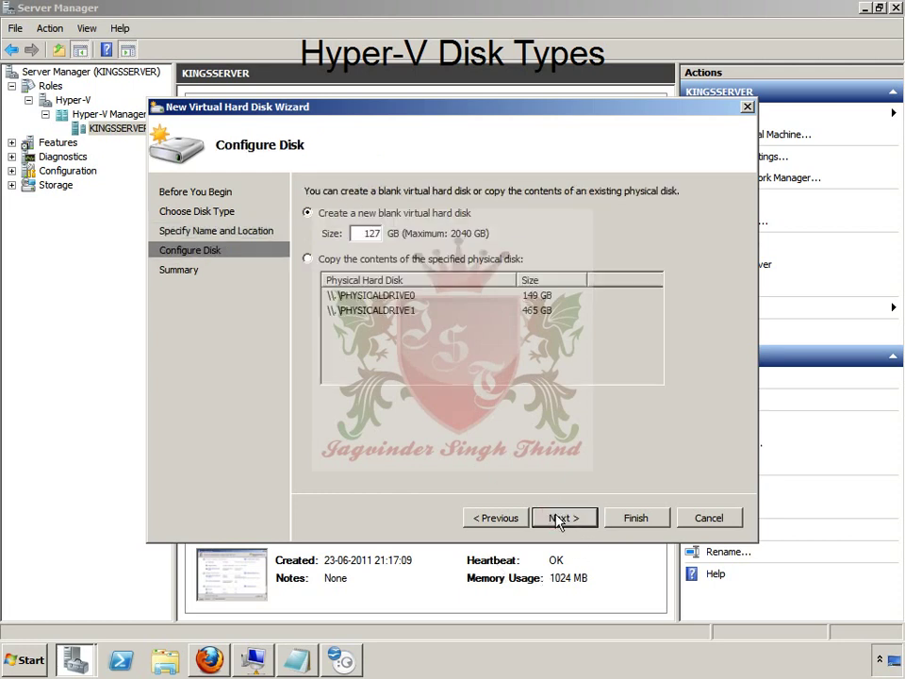
# Configure the disk as a new blank virtual hard disk of 10 GB and create it.
pyautogui.doubleClick(359, 238)
pyautogui.write('10')
pyautogui.click(317, 262)
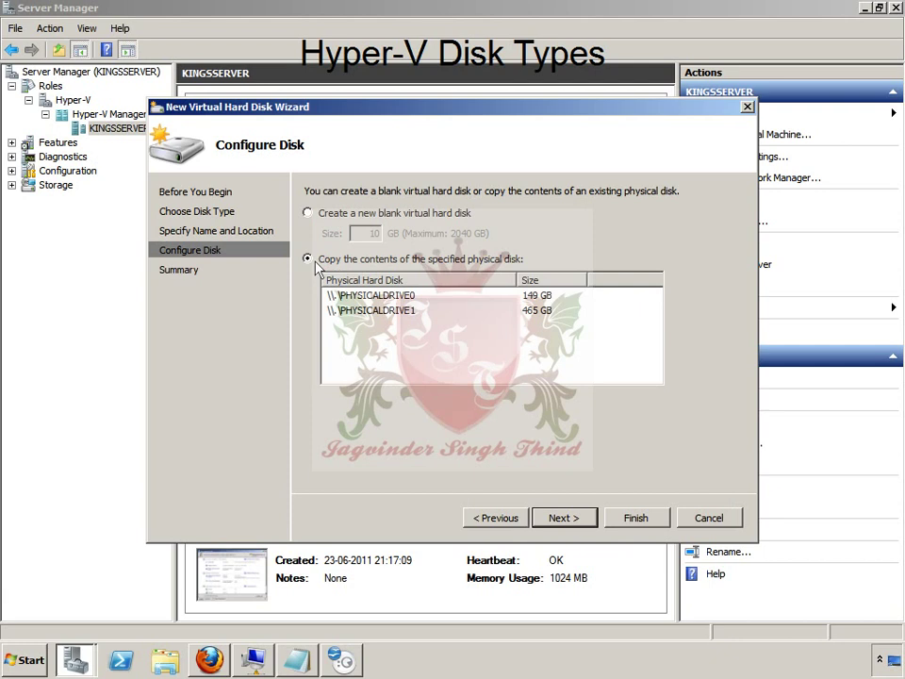
pyautogui.click(307, 213)
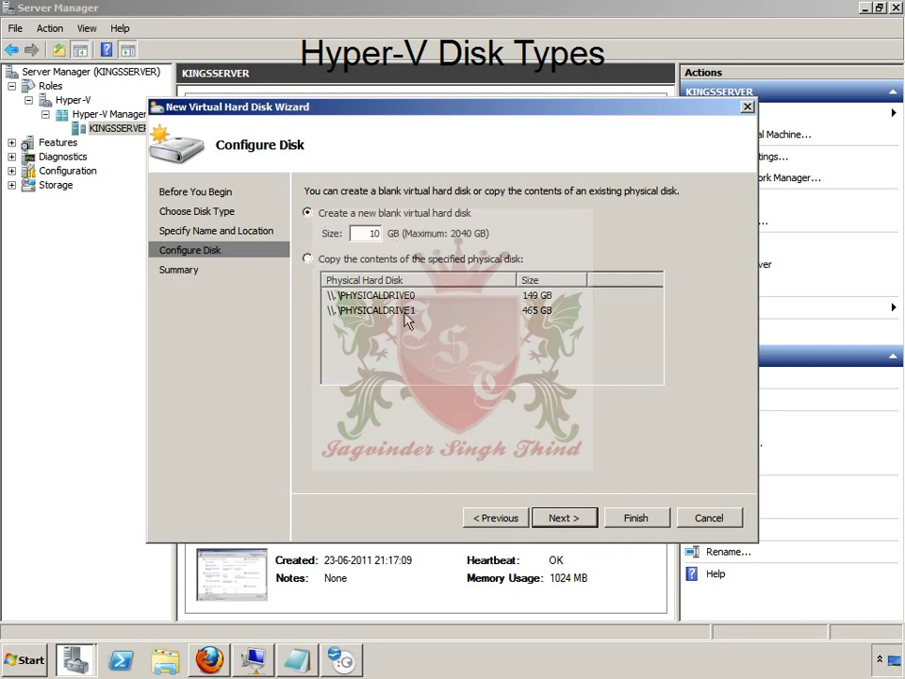
pyautogui.click(563, 519)
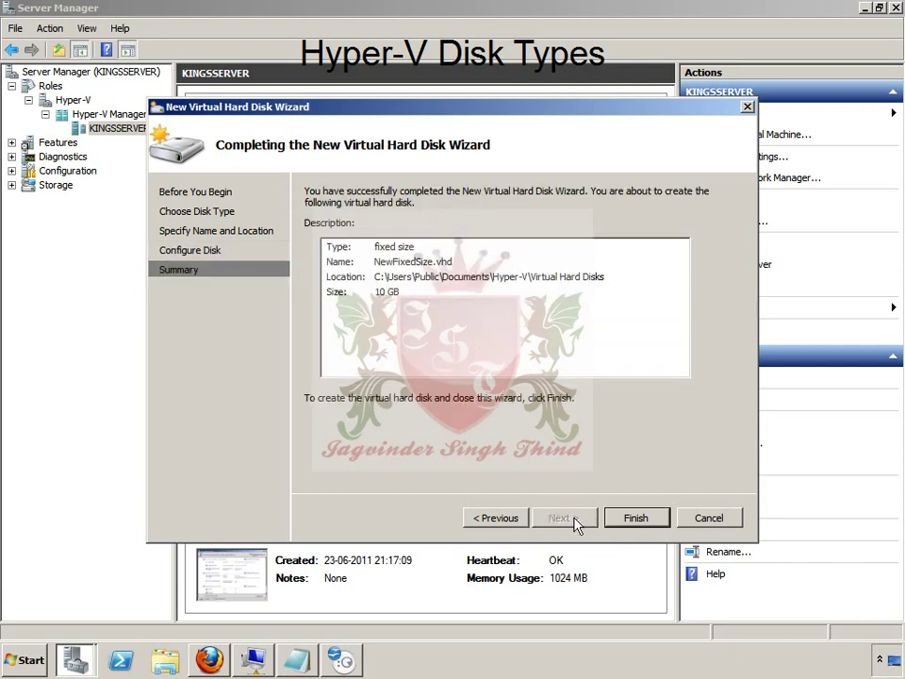
pyautogui.click(635, 518)
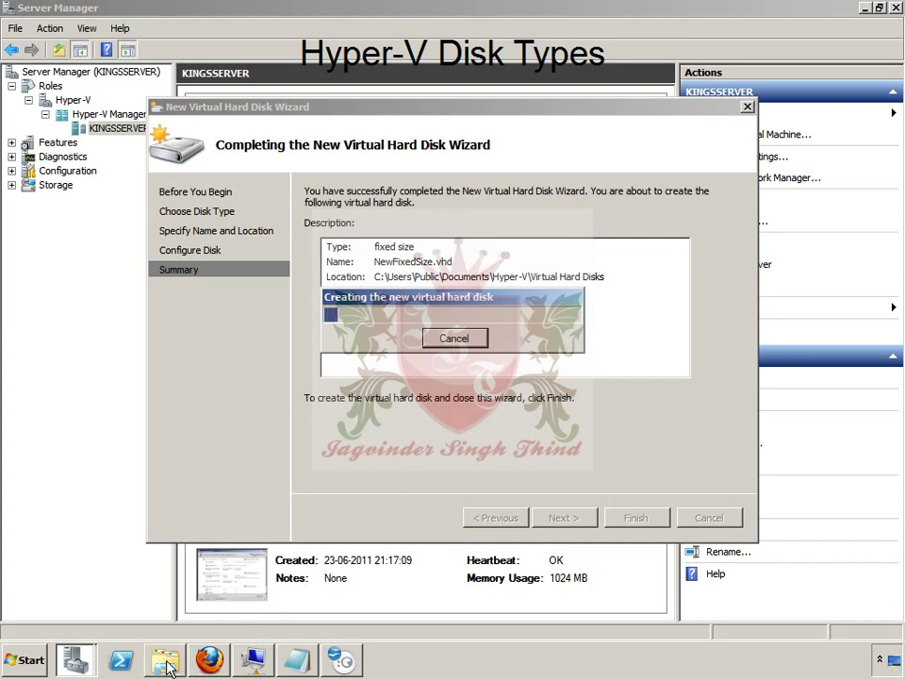
# Switch to Windows Explorer, browse to the Administrator folder in C:\Users and minimize the window.
pyautogui.click(24, 659)
pyautogui.press('Escape')
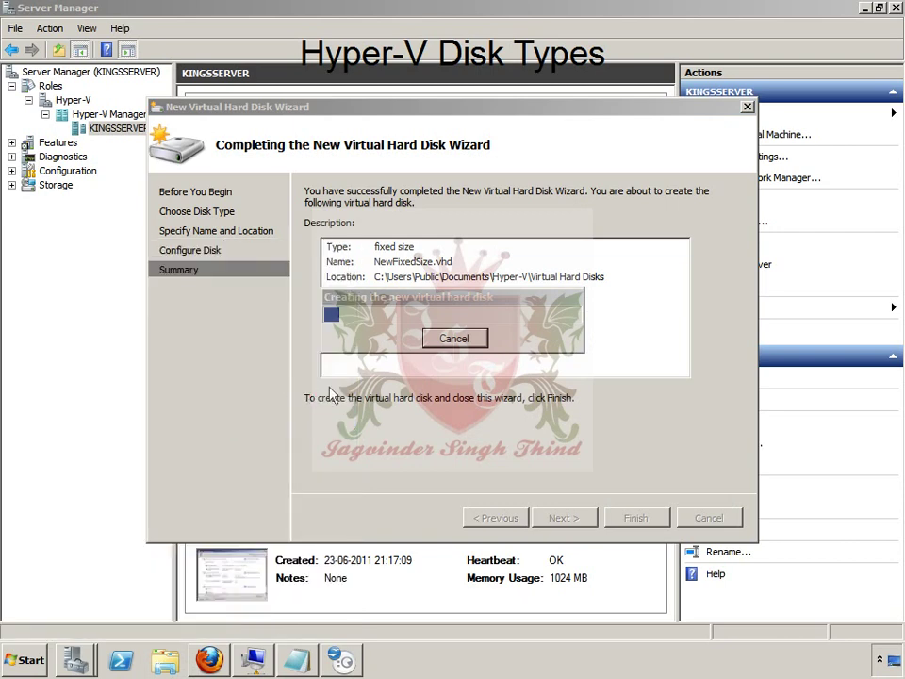
pyautogui.doubleClick(312, 184)
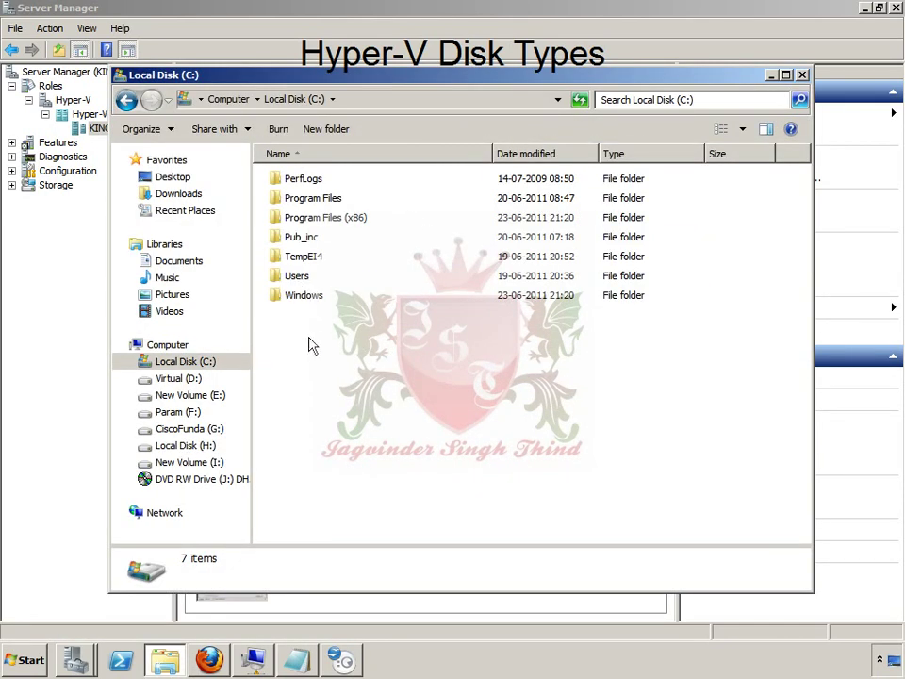
pyautogui.click(229, 99)
pyautogui.doubleClick(325, 178)
pyautogui.doubleClick(301, 276)
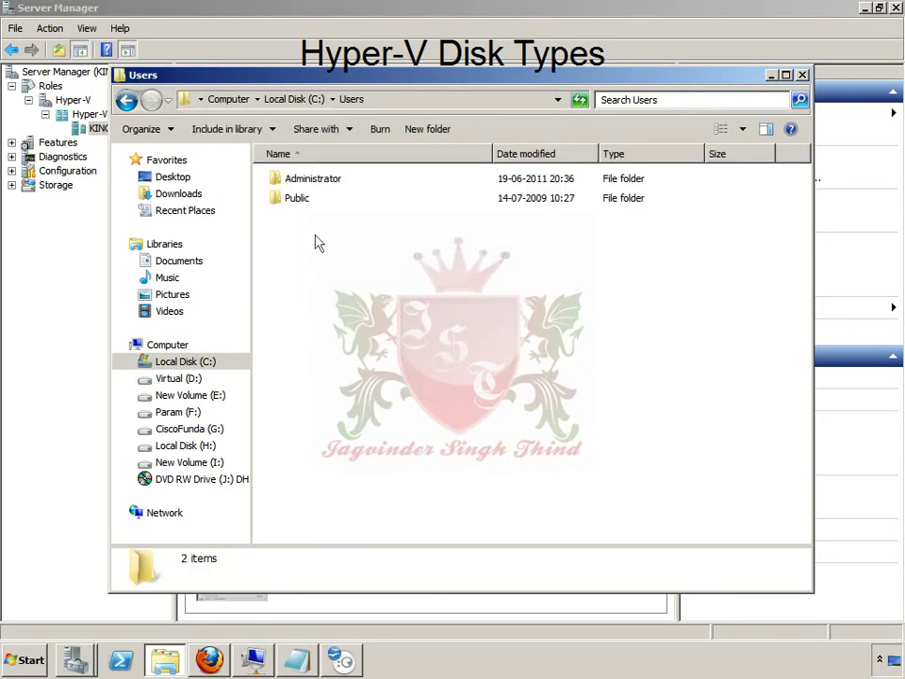
pyautogui.doubleClick(334, 181)
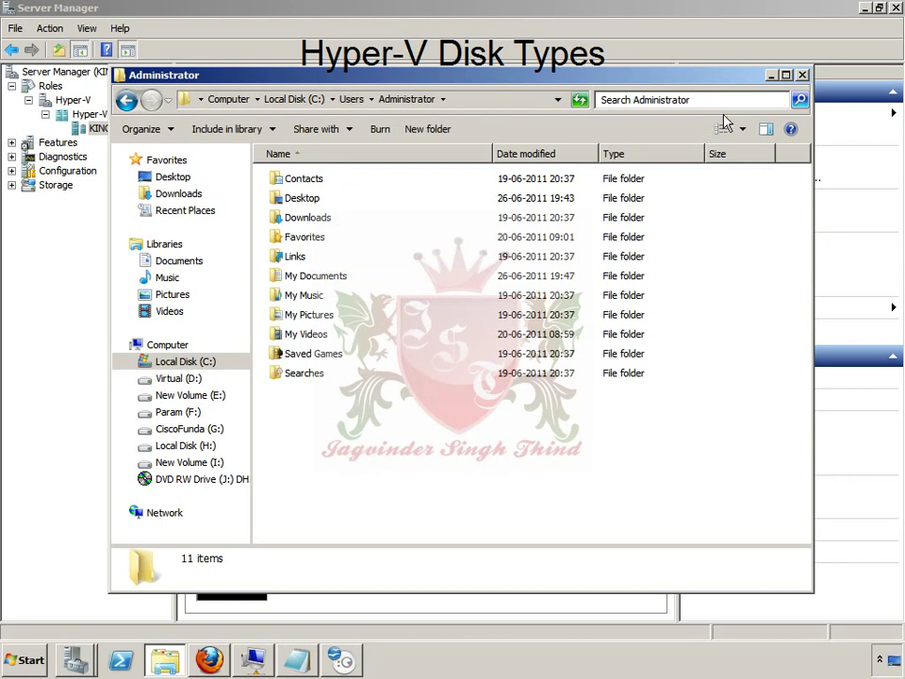
pyautogui.click(771, 75)
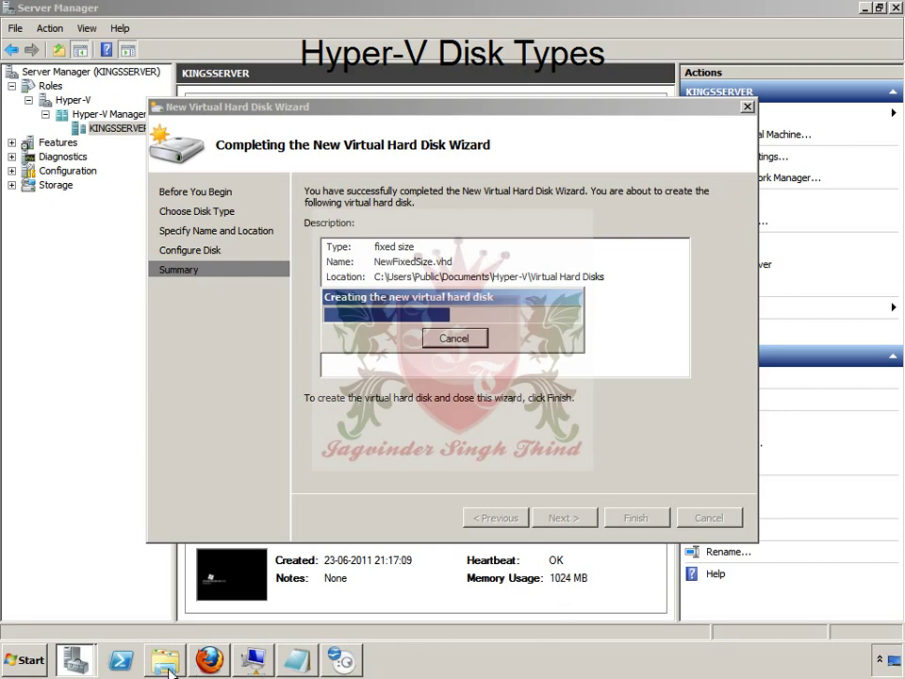
# Browse in Windows Explorer to the Hyper-V folder in C:\Users\Public\Public Documents and select Virtual hard disks.
pyautogui.click(166, 661)
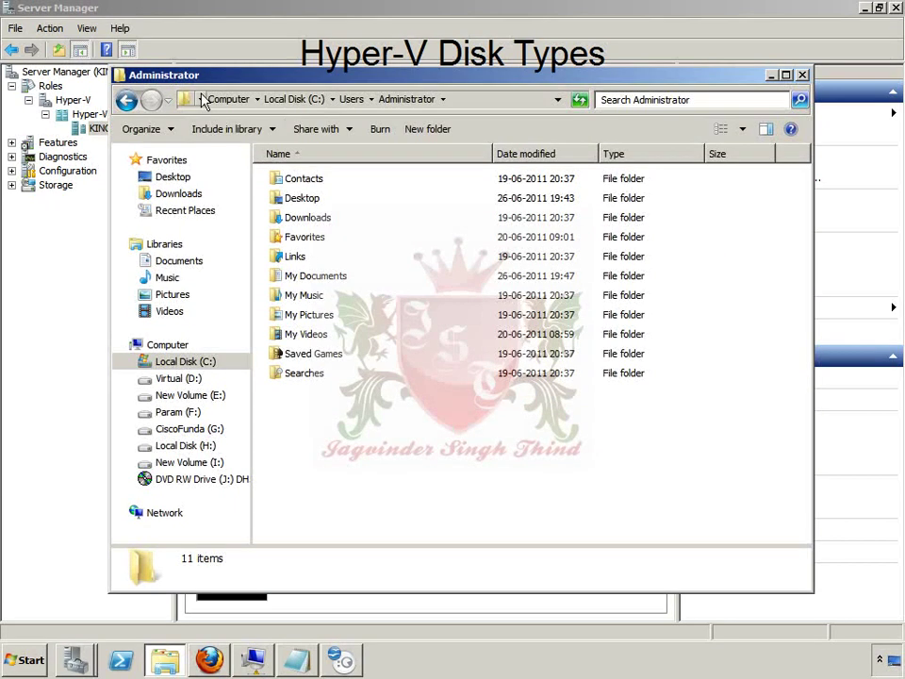
pyautogui.click(351, 99)
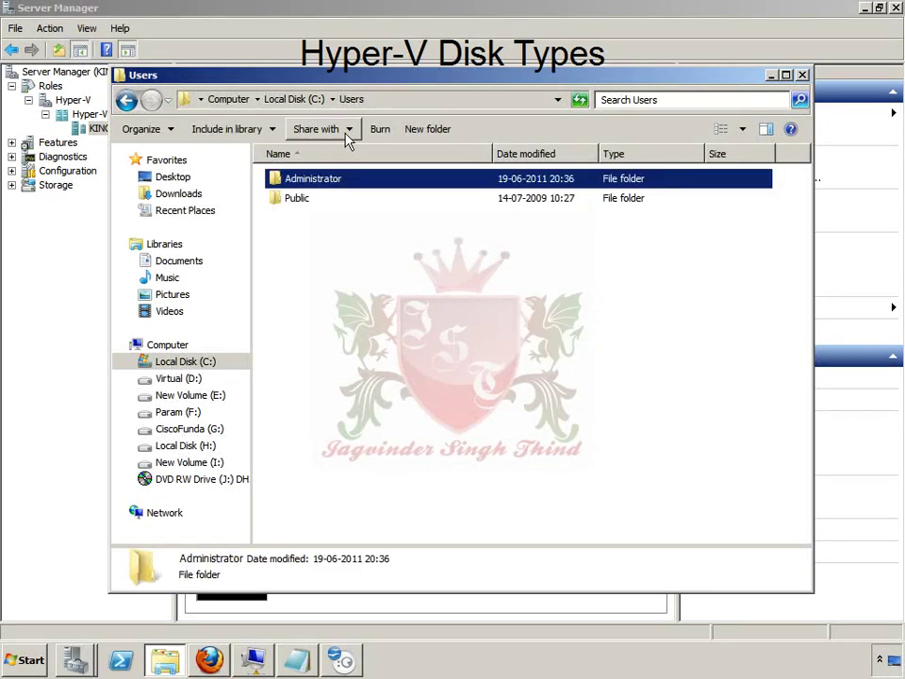
pyautogui.doubleClick(307, 199)
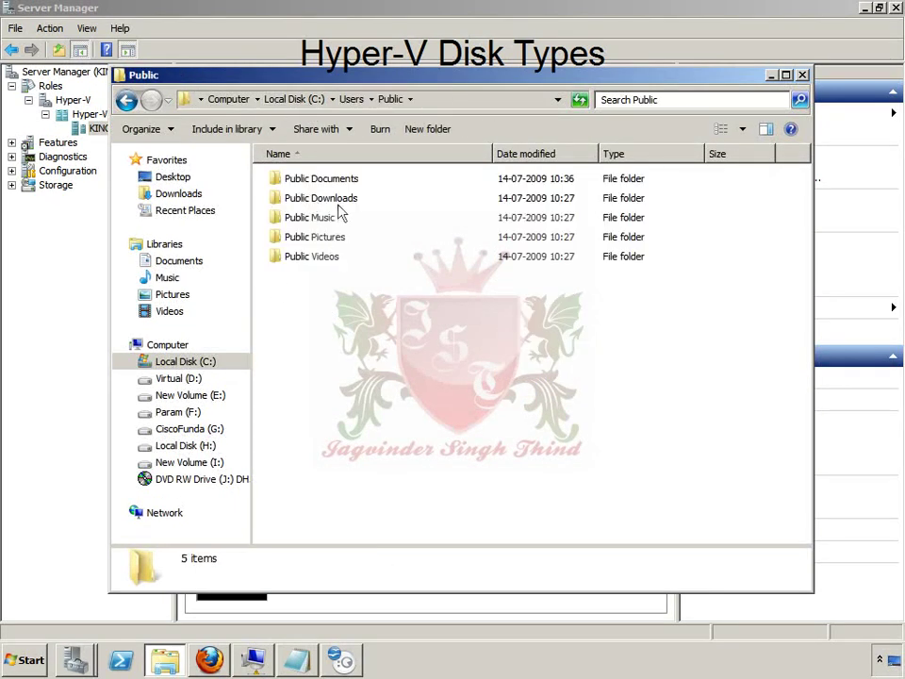
pyautogui.doubleClick(341, 179)
pyautogui.doubleClick(317, 181)
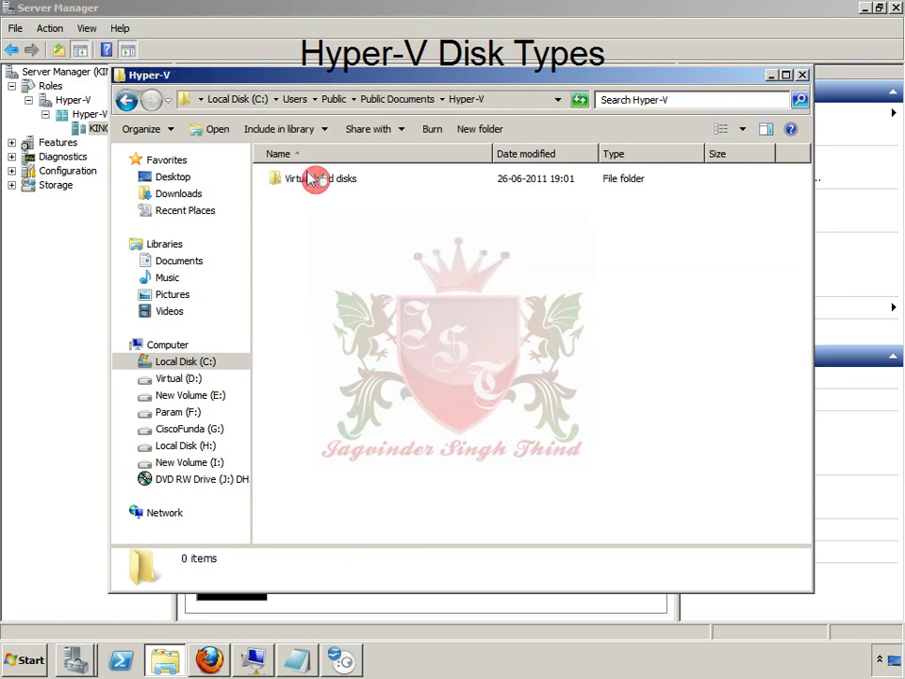
pyautogui.click(341, 185)
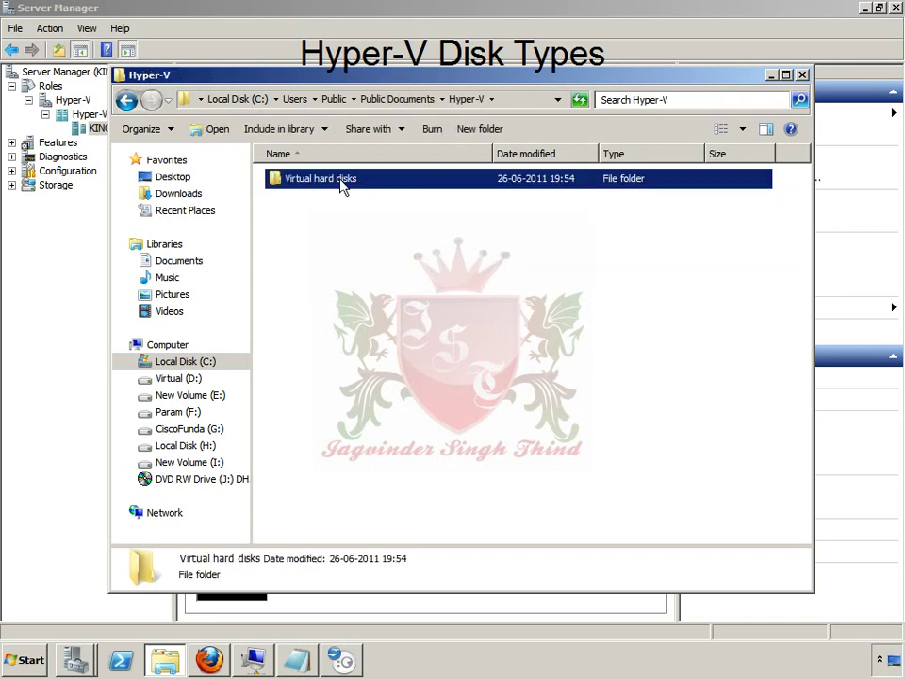
# Check the size of the Virtual hard disks folder in its properties and close them.
pyautogui.rightClick(343, 182)
pyautogui.click(405, 400)
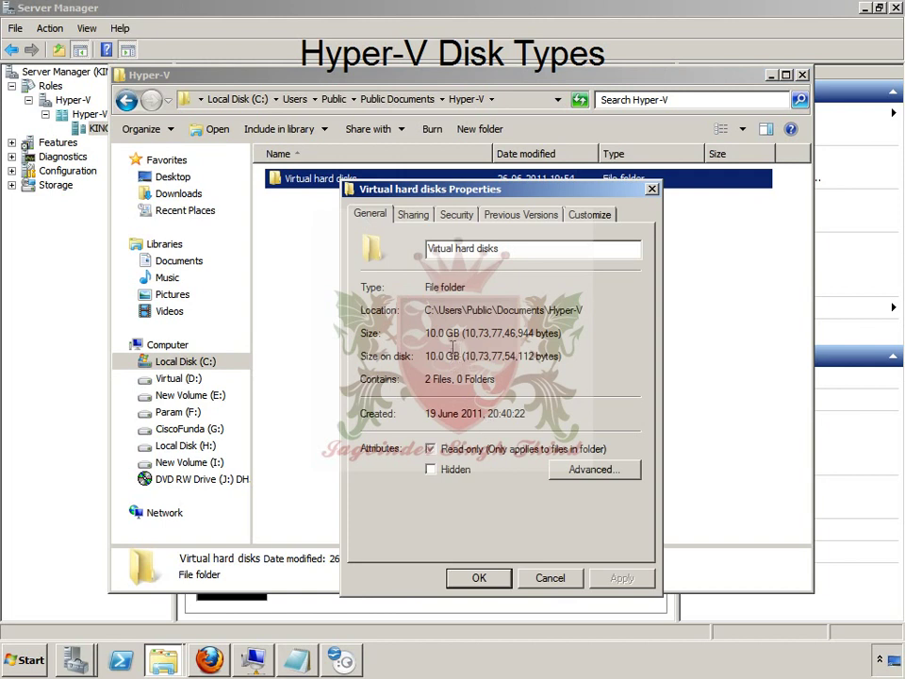
pyautogui.click(547, 582)
# Open the Virtual hard disks folder and check the size of NewFixedSize.vhd in its properties.
pyautogui.doubleClick(344, 180)
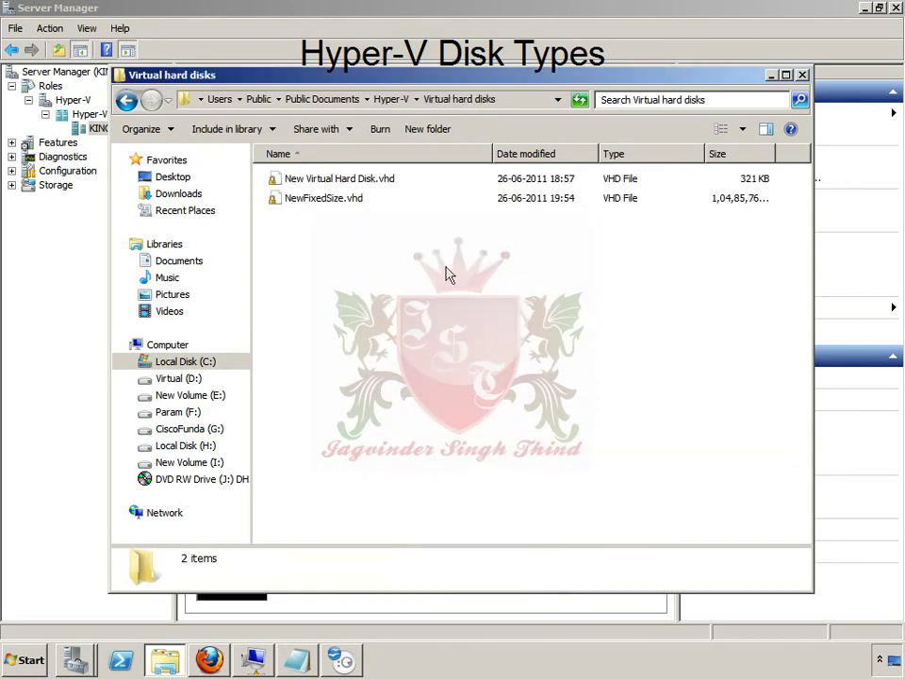
pyautogui.rightClick(337, 206)
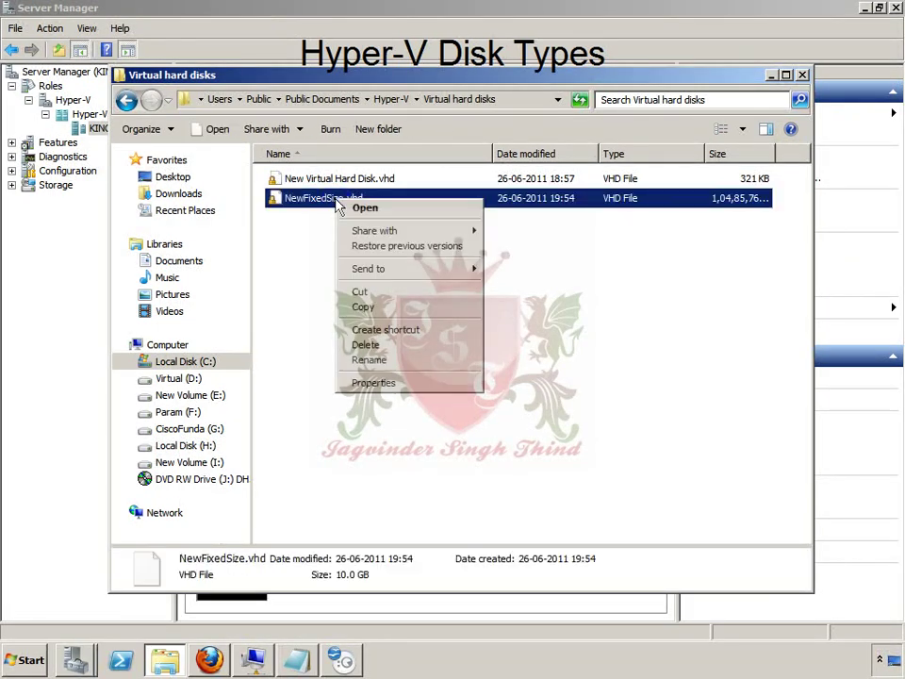
pyautogui.click(413, 387)
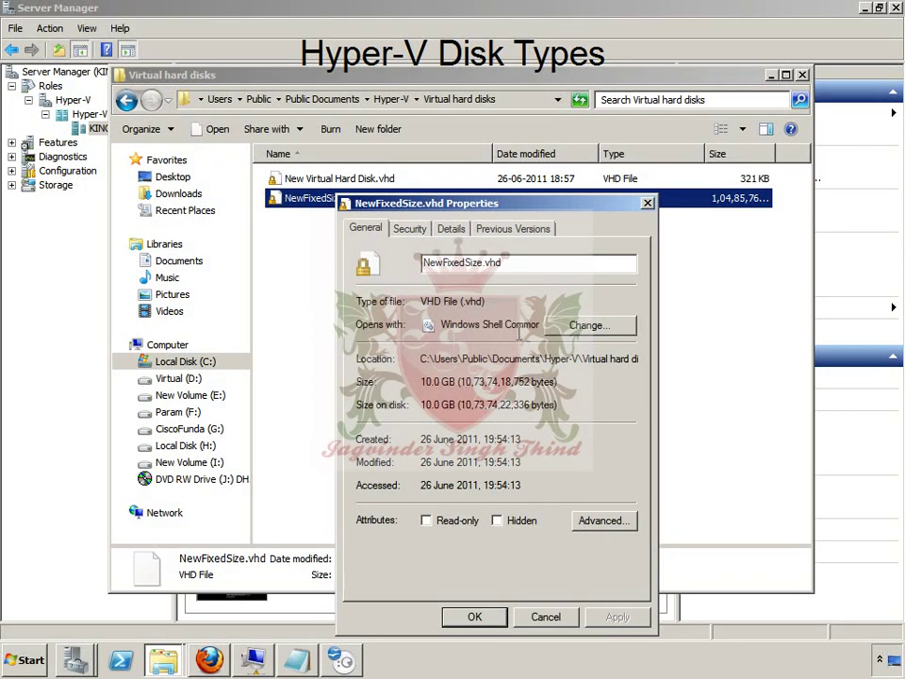
pyautogui.click(540, 616)
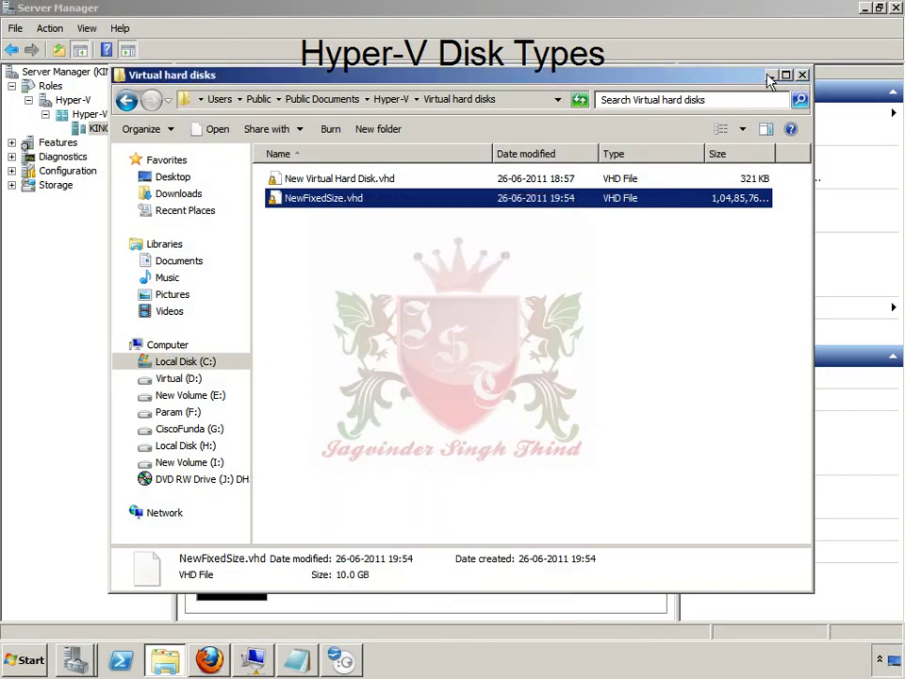
# Check on the disk creation in Server Manager and close the Virtual hard disks folder window.
pyautogui.click(76, 660)
pyautogui.click(126, 624)
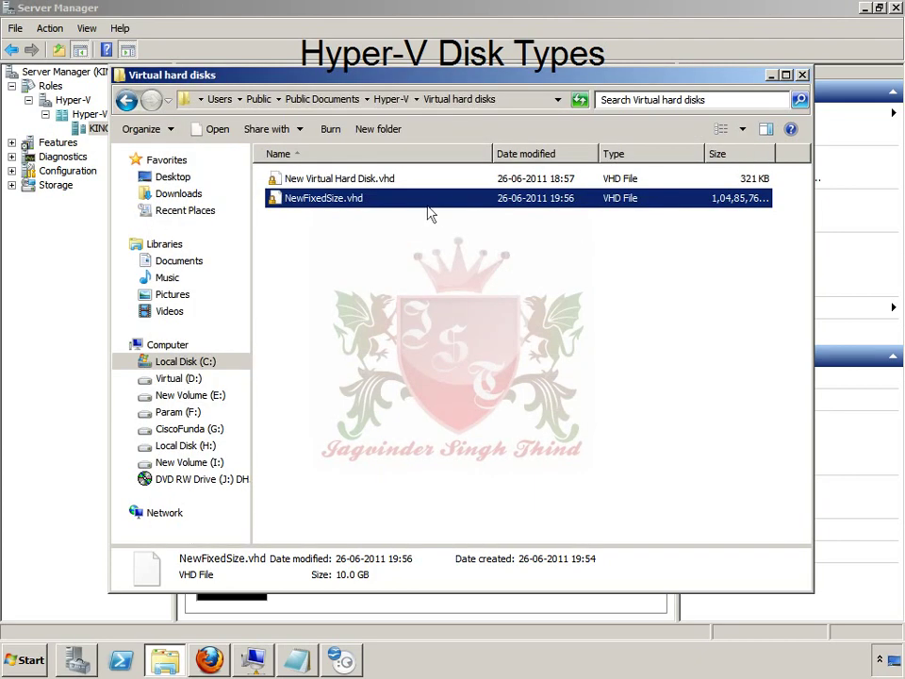
pyautogui.click(801, 74)
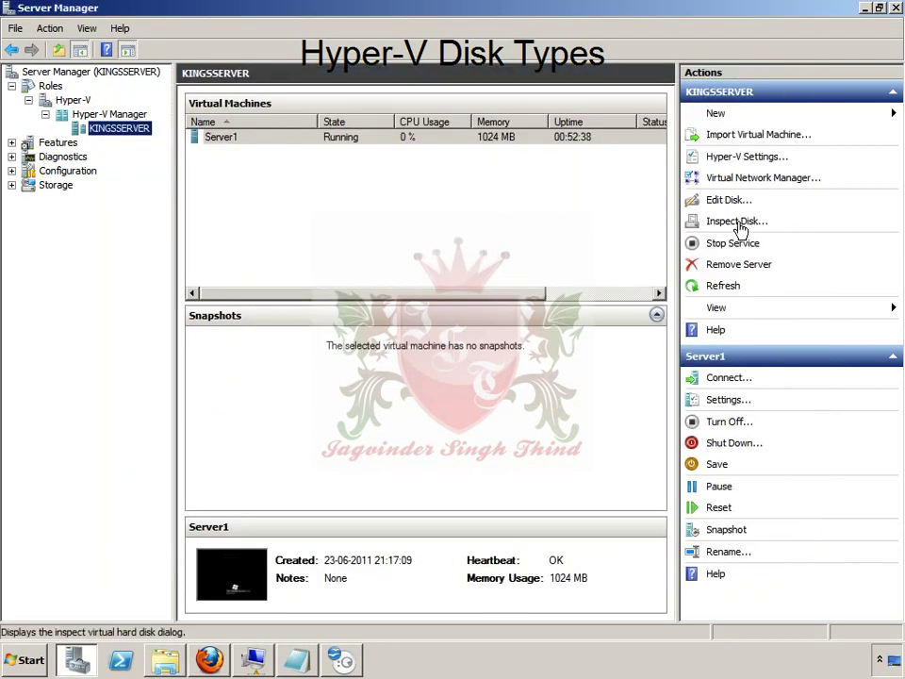
# Open the Inspect Disk file selection and permanently delete NewFixedSize.vhd from the Virtual hard disks folder.
pyautogui.click(739, 225)
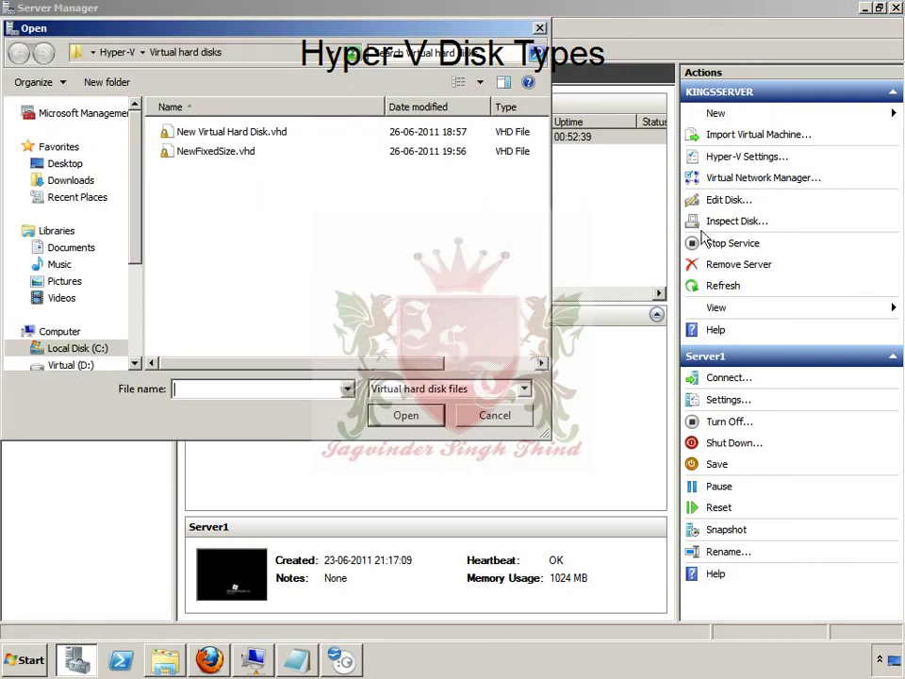
pyautogui.click(222, 153)
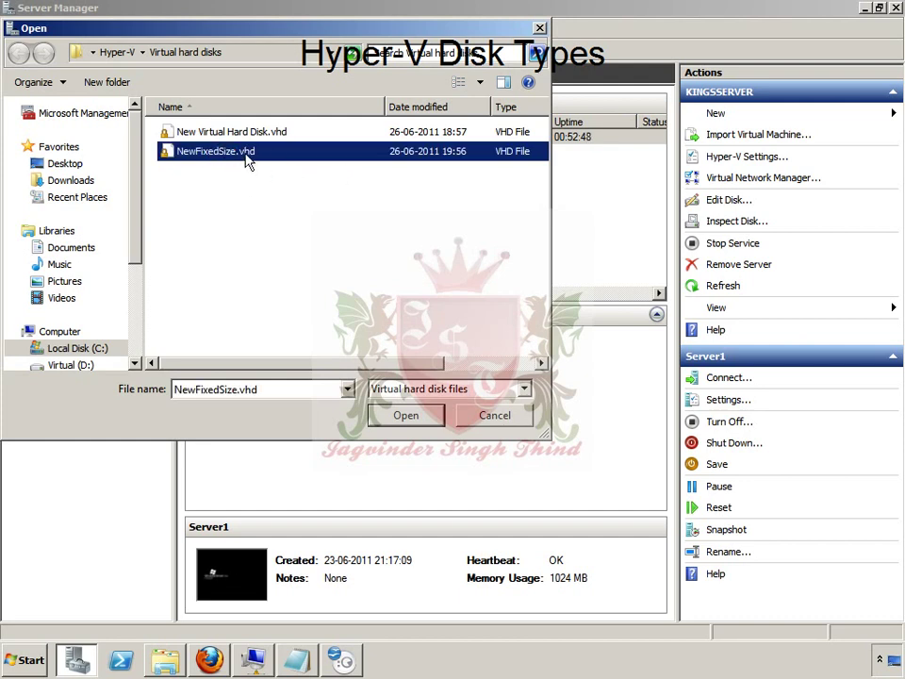
pyautogui.rightClick(247, 160)
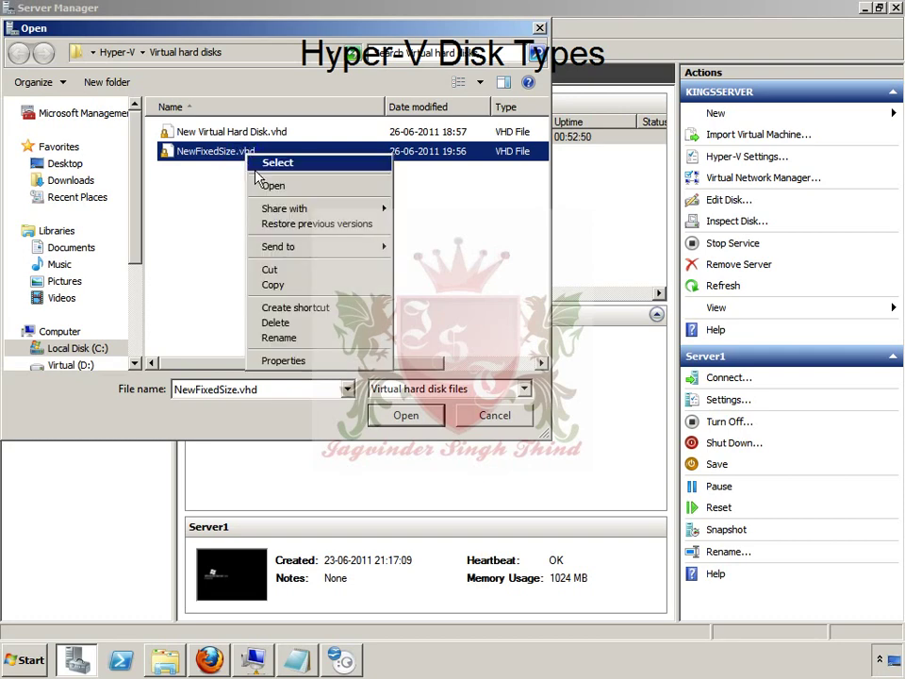
pyautogui.click(299, 323)
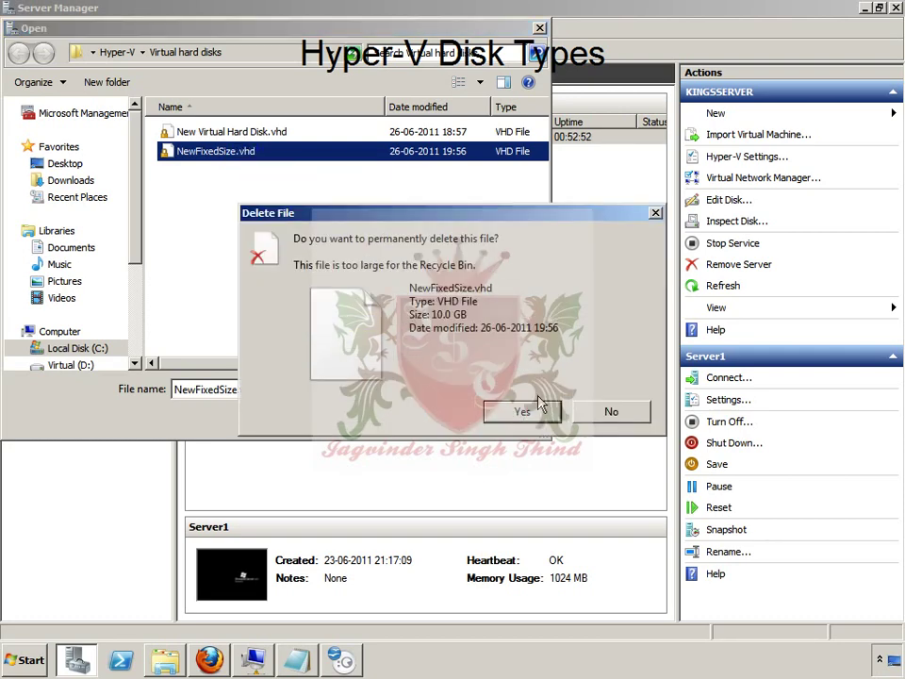
pyautogui.click(521, 412)
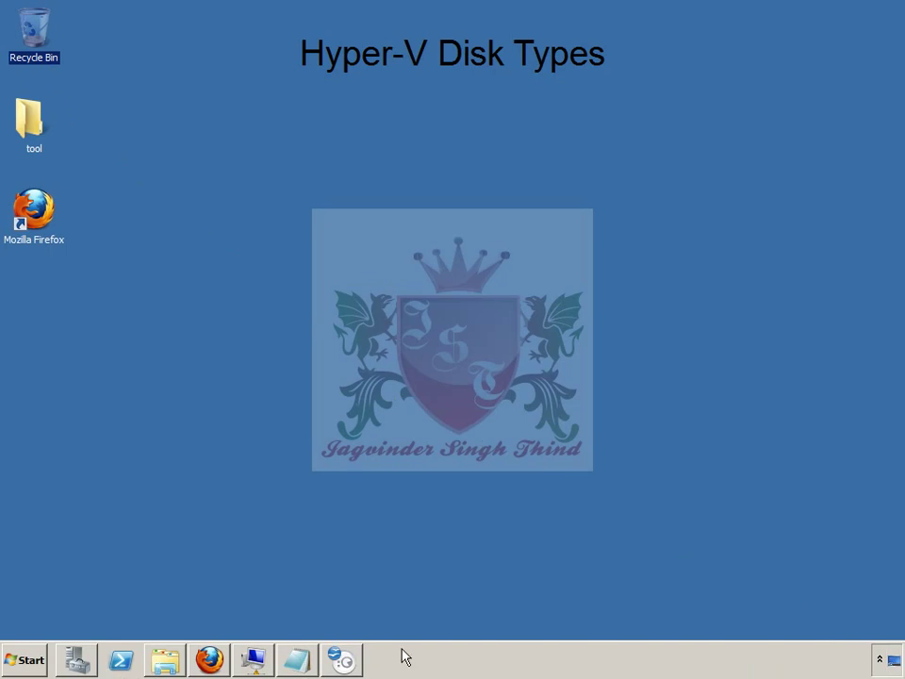
# Switch to OpenOffice.org Impress and show slide 4 about dynamically expanding virtual hard disks.
pyautogui.click(341, 660)
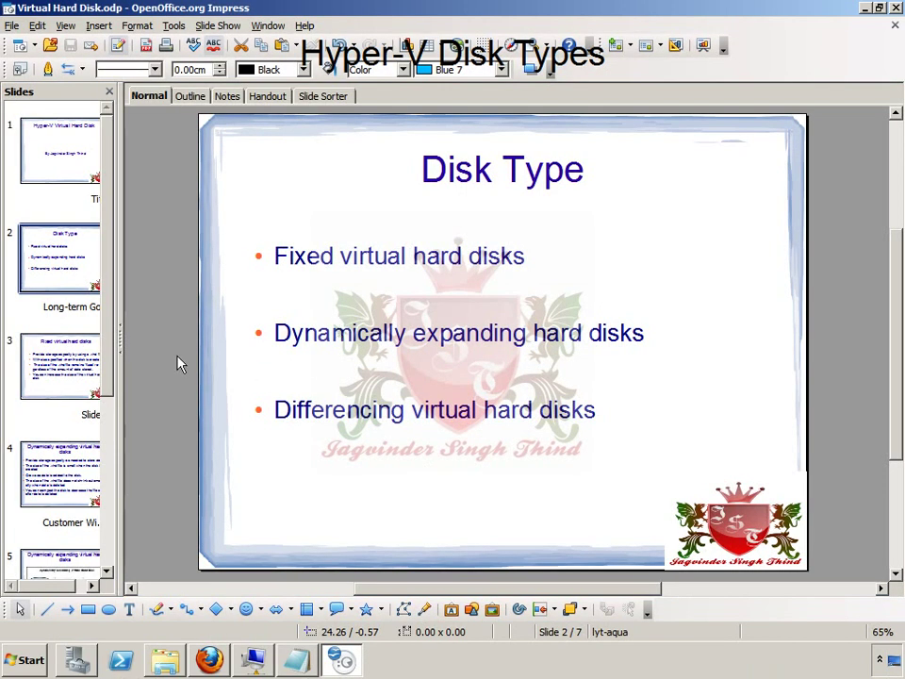
pyautogui.click(60, 474)
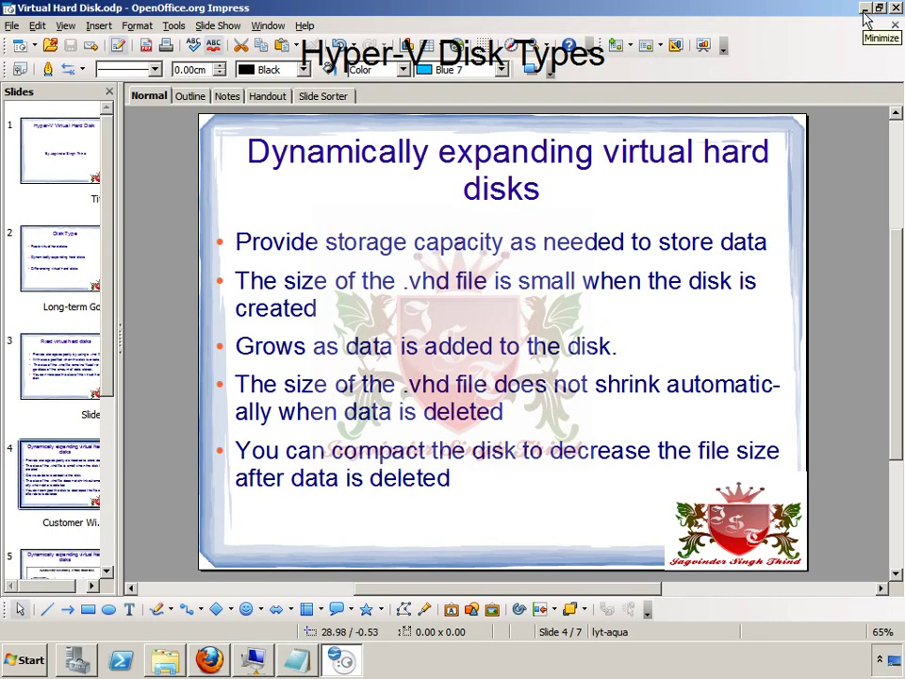
# Switch back to Server Manager, close the open file selection, and start a new dynamically expanding virtual hard disk on KINGSSERVER.
pyautogui.click(861, 8)
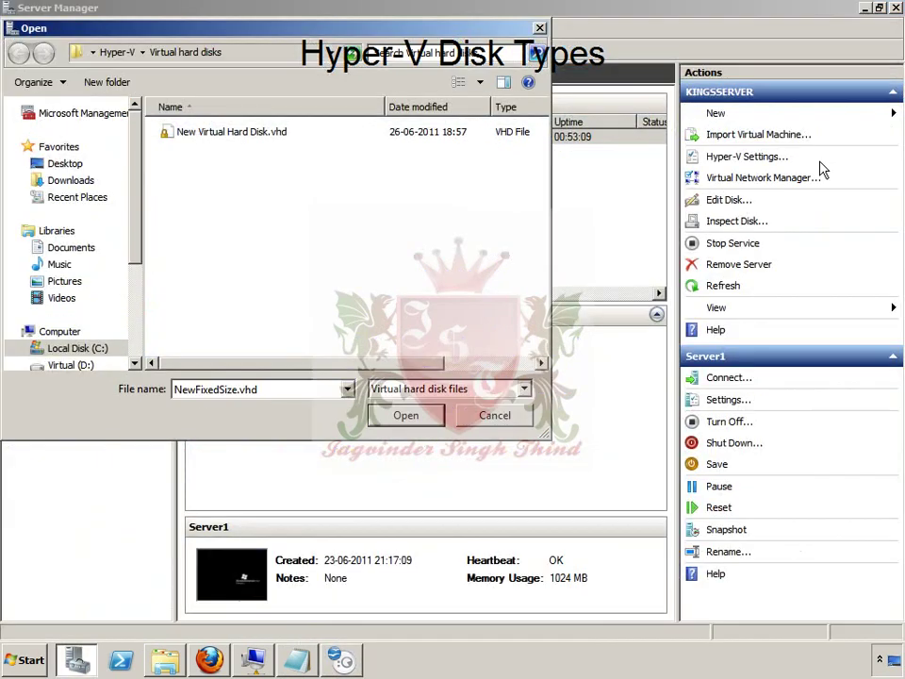
pyautogui.click(540, 29)
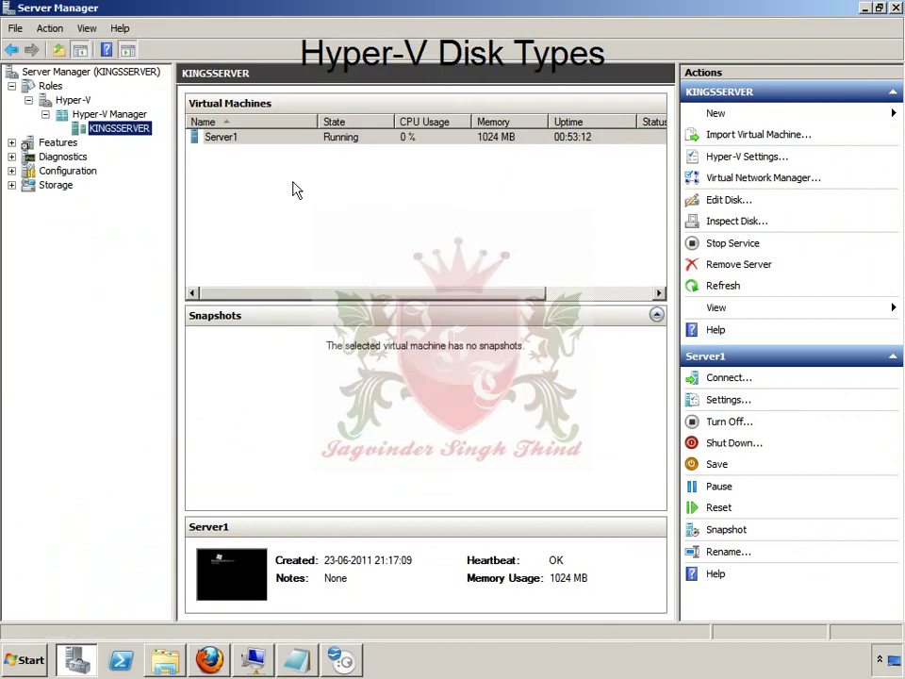
pyautogui.rightClick(144, 132)
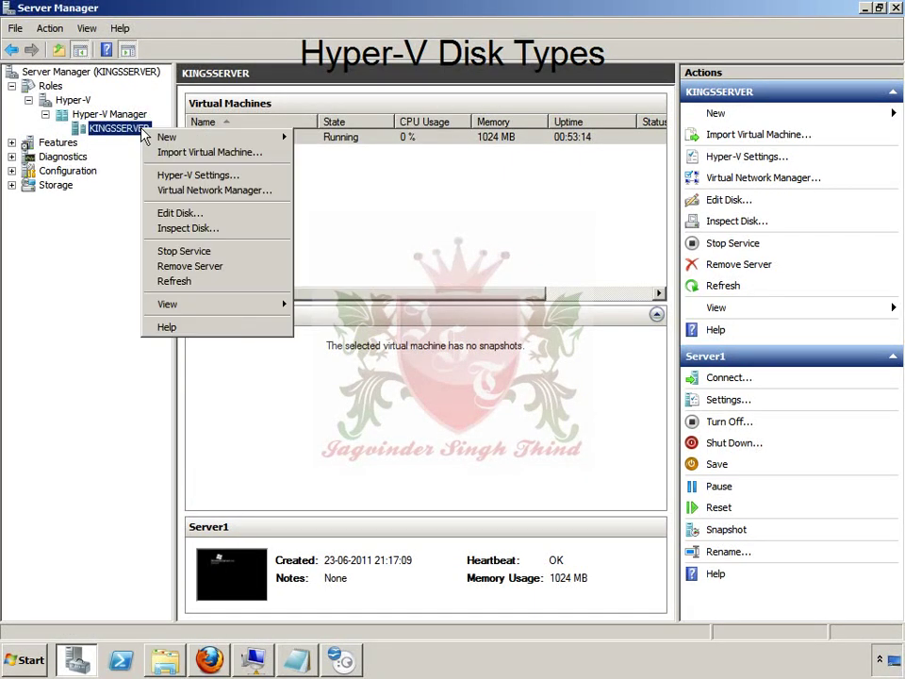
pyautogui.moveTo(167, 137)
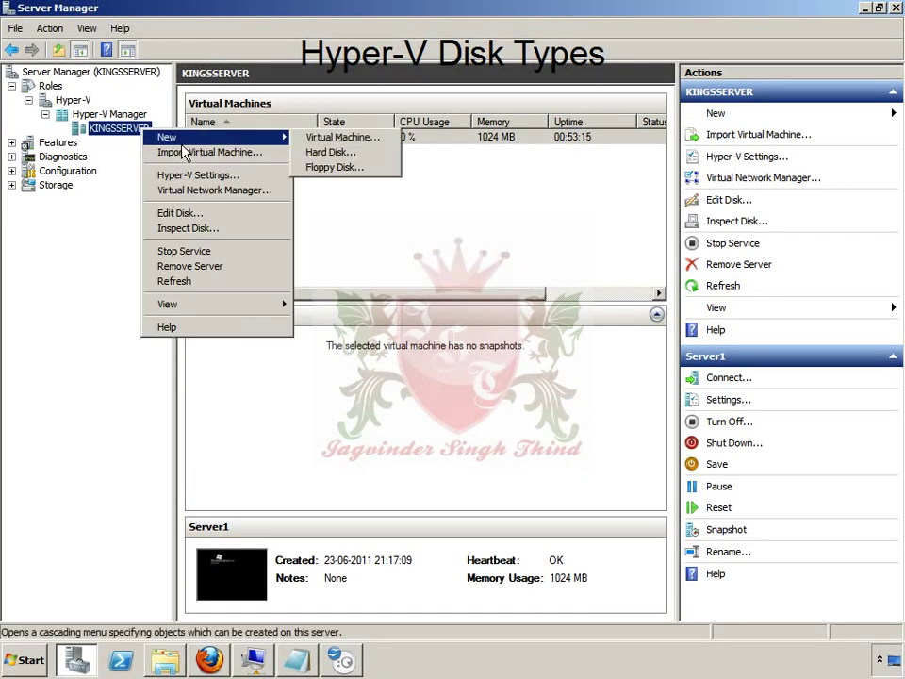
pyautogui.click(350, 155)
pyautogui.click(566, 517)
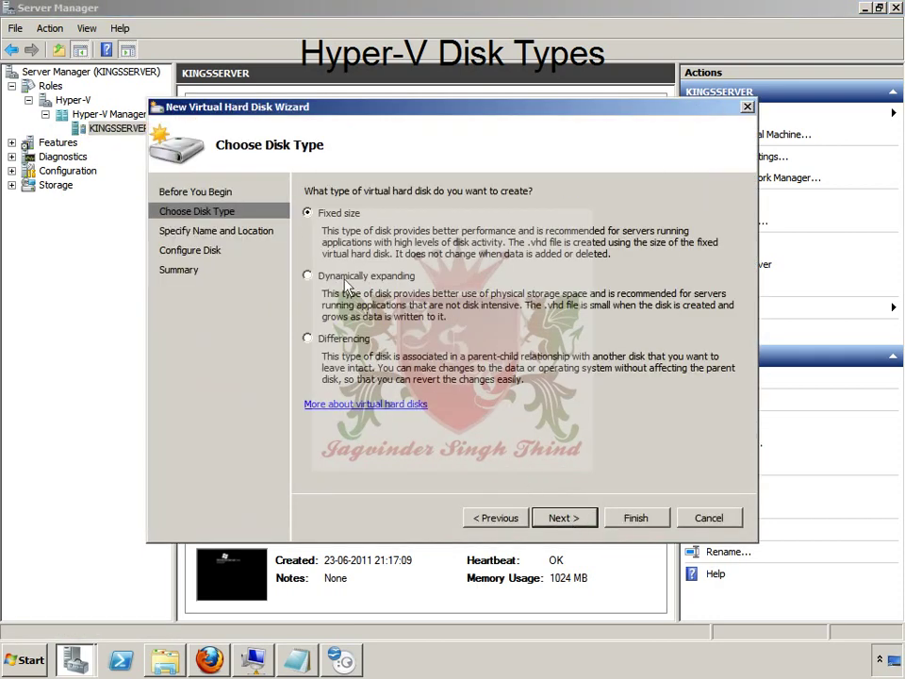
pyautogui.click(309, 277)
pyautogui.click(582, 519)
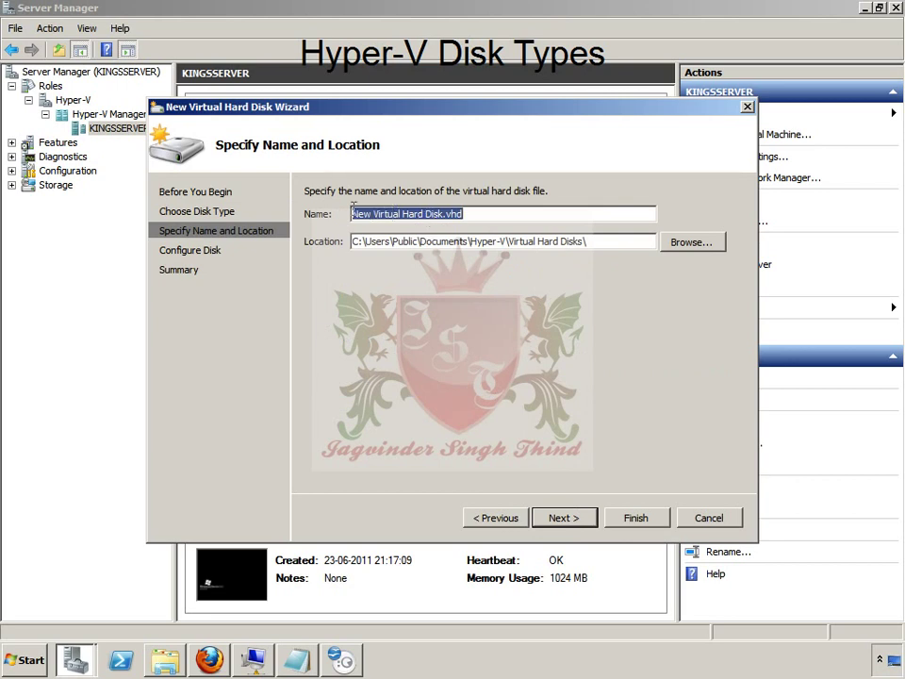
# Name the new virtual hard disk NewDEHDD.vhd, keeping the default Virtual Hard Disks location.
pyautogui.click(373, 214)
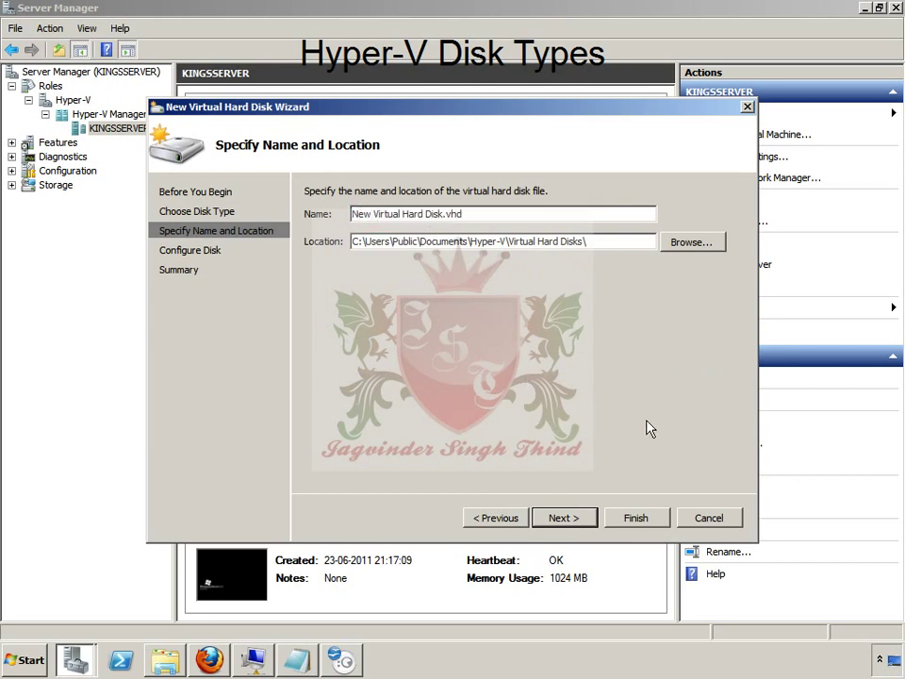
pyautogui.press('Delete')
pyautogui.press('Delete')
pyautogui.press('Delete')
pyautogui.press('Delete')
pyautogui.press('Delete')
pyautogui.press('Delete')
pyautogui.press('Delete')
pyautogui.press('Delete')
pyautogui.press('Delete')
pyautogui.press('Delete')
pyautogui.press('Delete')
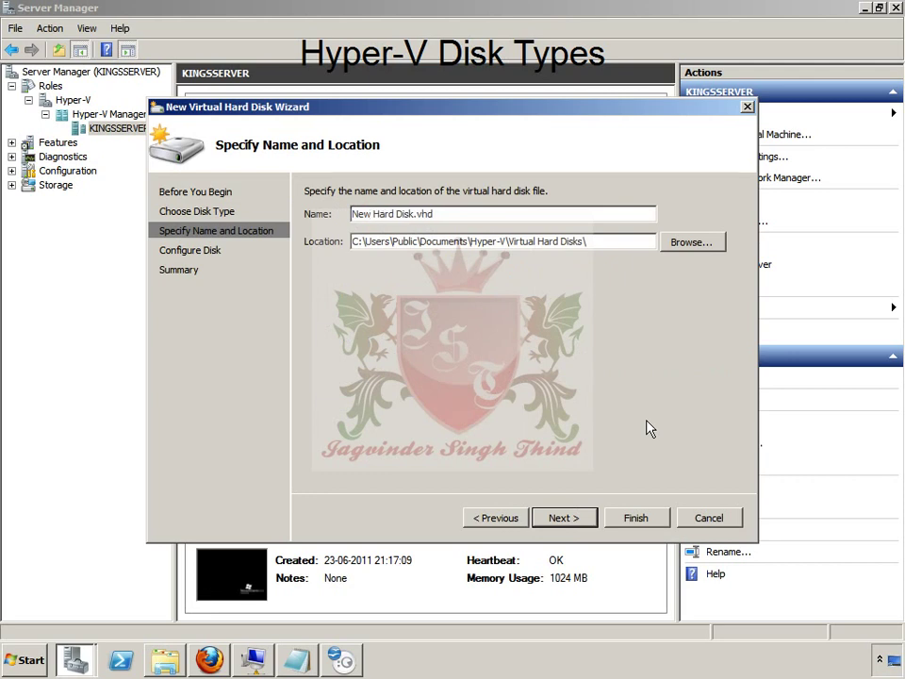
pyautogui.press('Delete')
pyautogui.press('Delete')
pyautogui.press('Delete')
pyautogui.press('Delete')
pyautogui.press('Delete')
pyautogui.press('Delete')
pyautogui.write('DE')
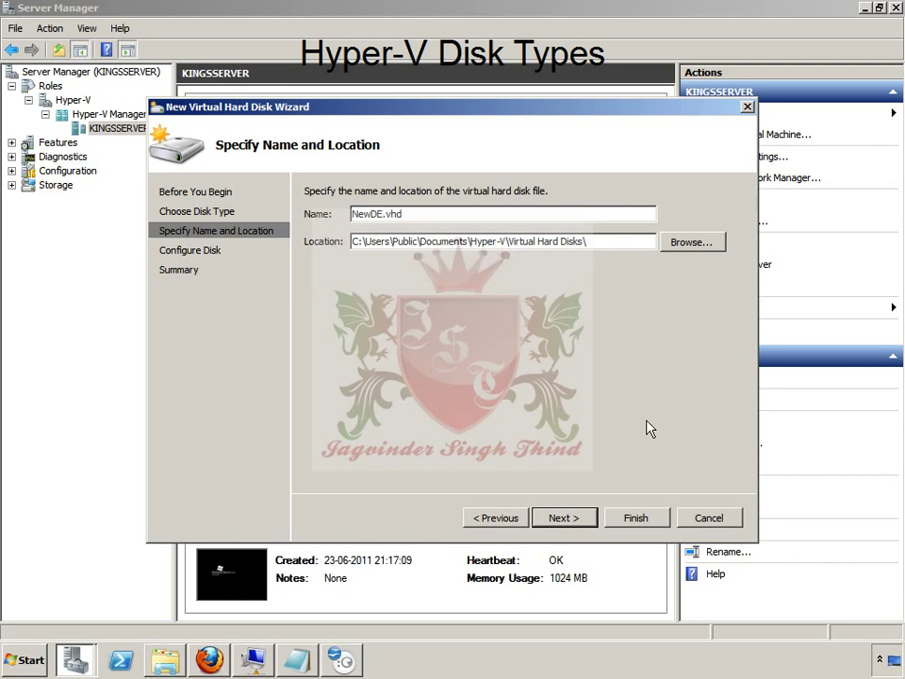
pyautogui.write('HDD')
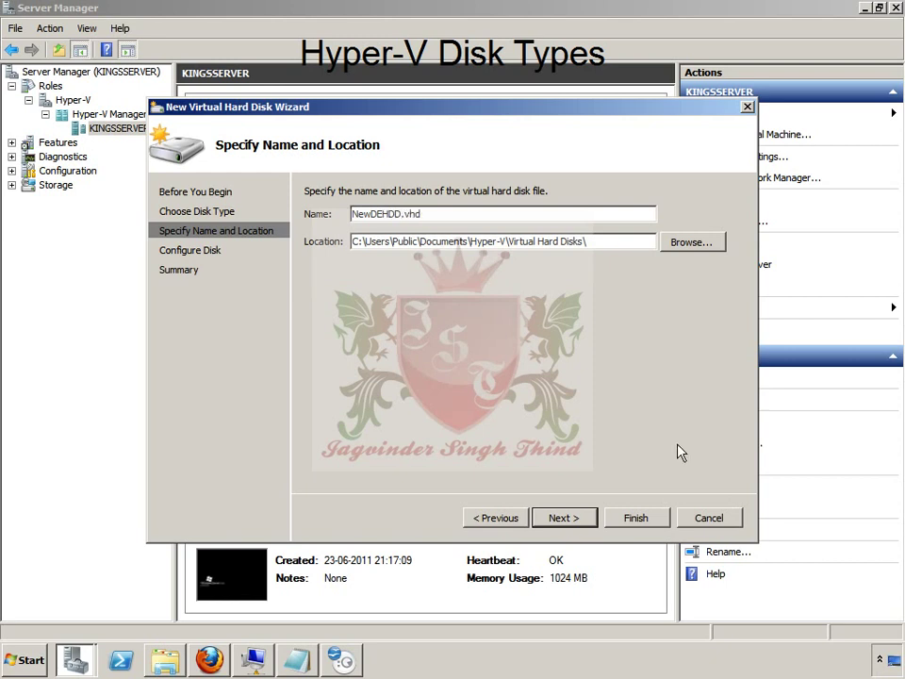
pyautogui.click(572, 521)
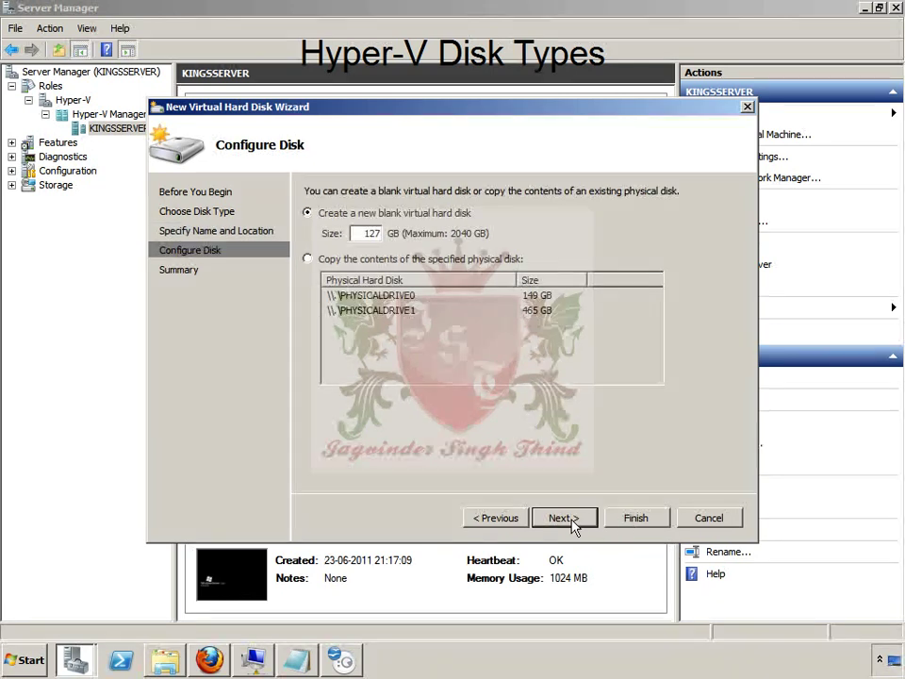
# Set the blank virtual hard disk's size to 25 GB and finish creating it.
pyautogui.doubleClick(368, 233)
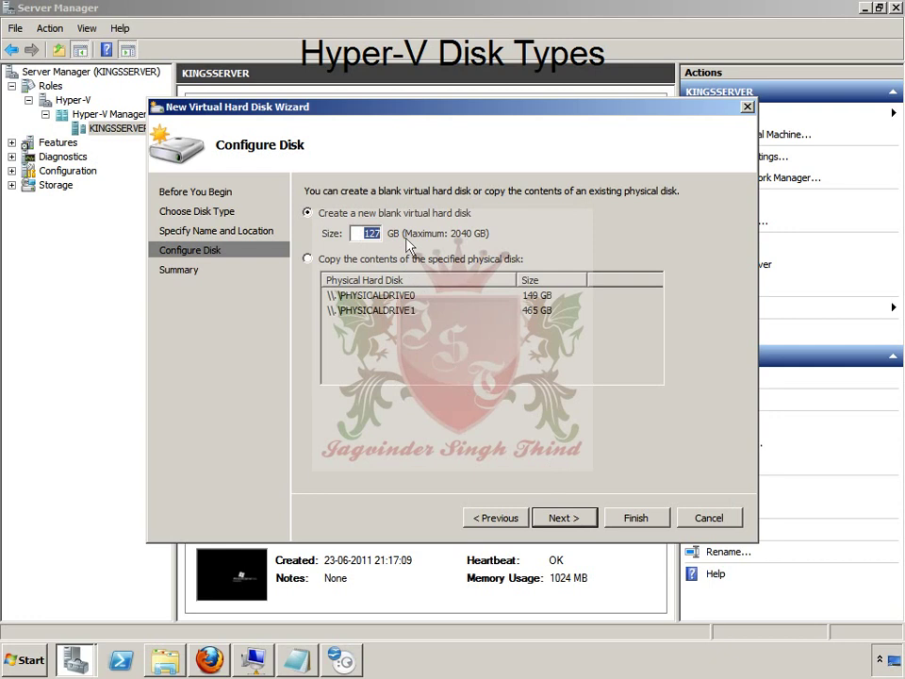
pyautogui.write('25')
pyautogui.click(572, 518)
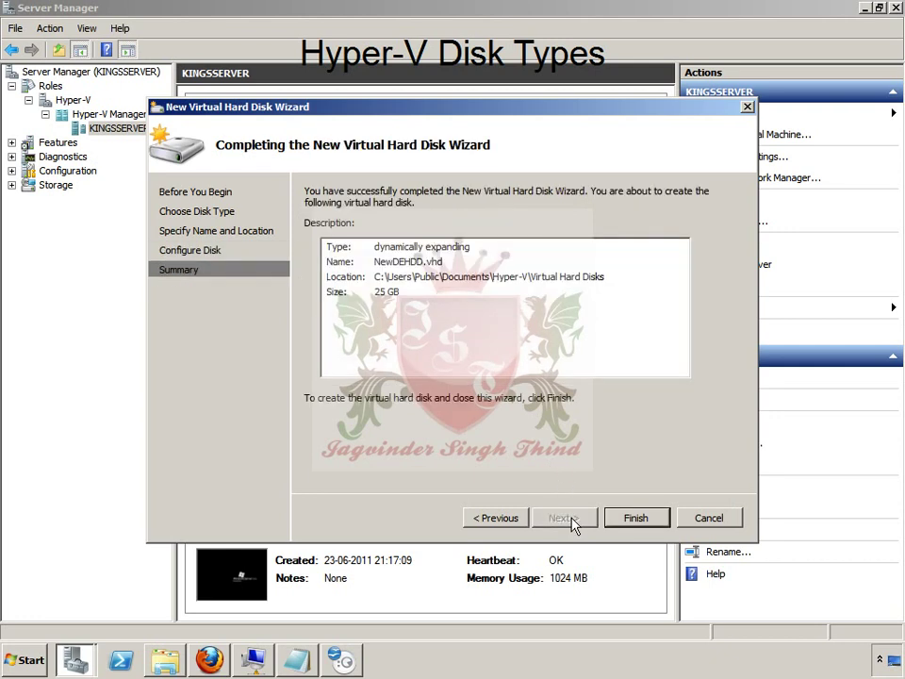
pyautogui.click(638, 518)
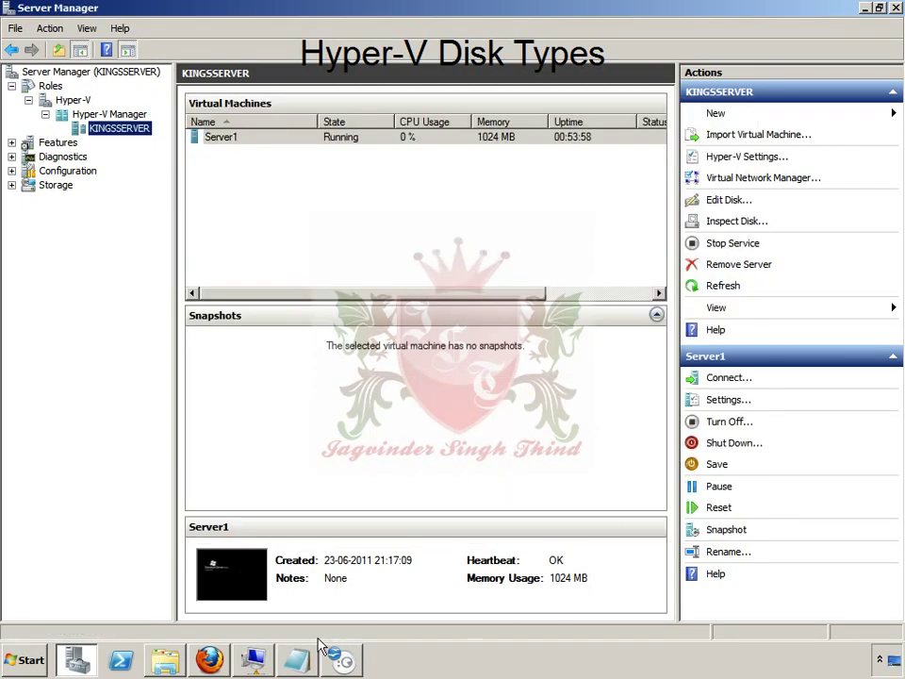
# Open the Inspect Disk file selection and check the file size of NewDEHDD.vhd in its properties.
pyautogui.click(762, 224)
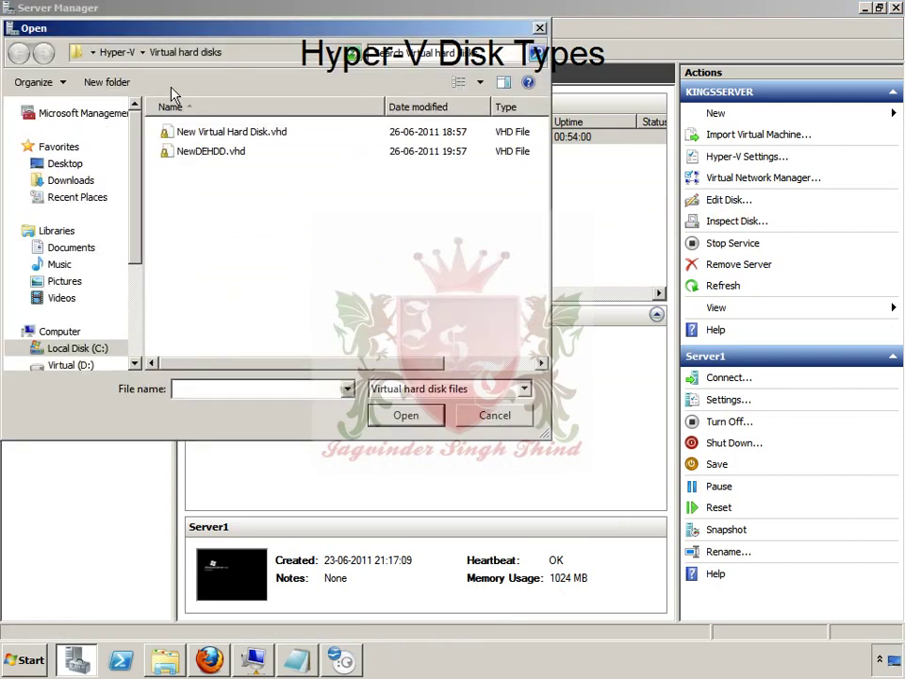
pyautogui.rightClick(216, 159)
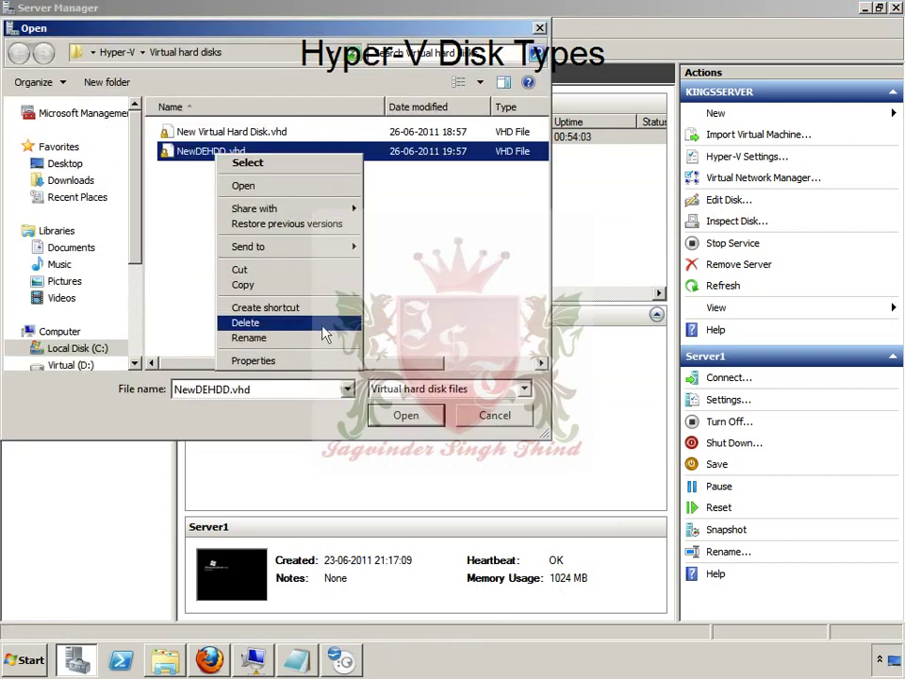
pyautogui.click(323, 366)
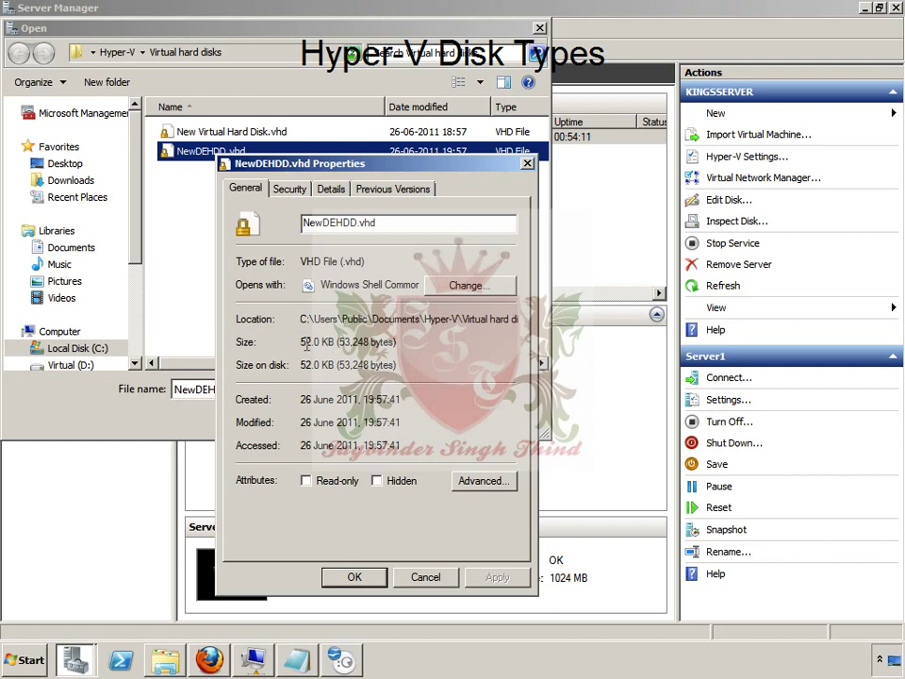
pyautogui.moveTo(302, 344); pyautogui.dragTo(381, 354)
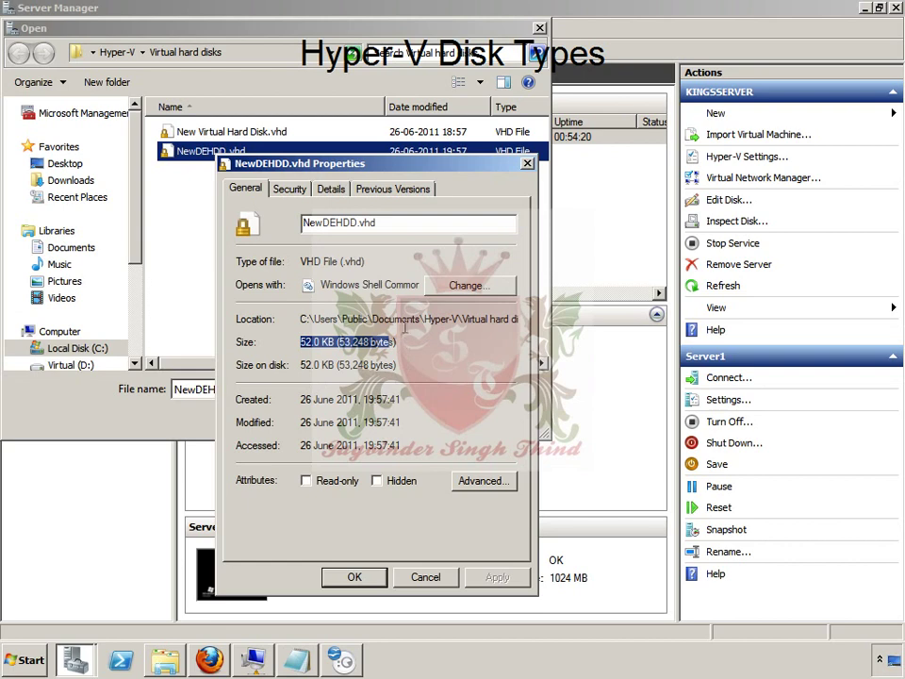
pyautogui.click(435, 577)
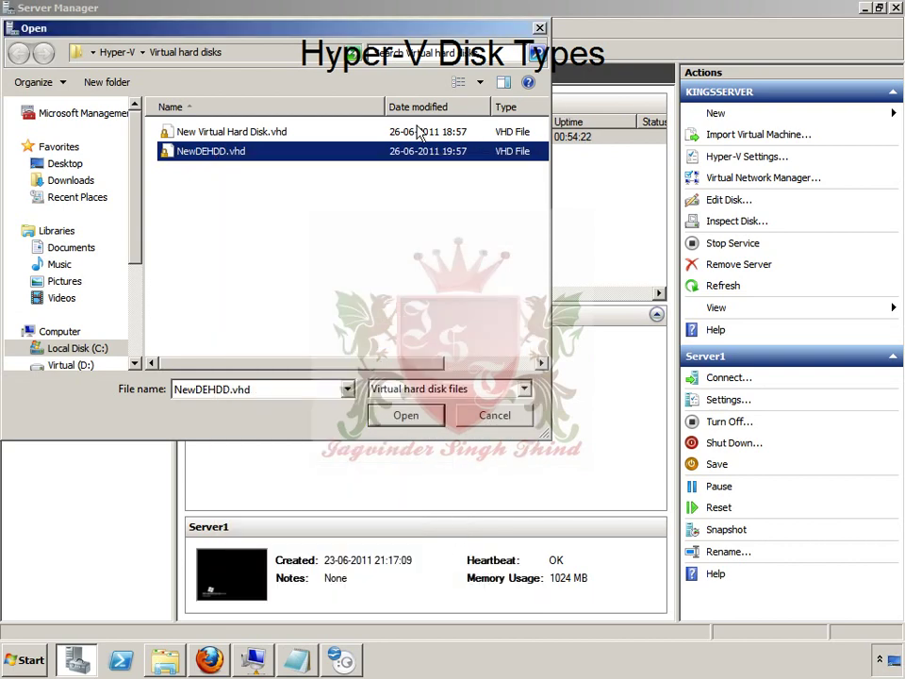
# Delete NewDEHDD.vhd to the Recycle Bin and close the file selection.
pyautogui.rightClick(334, 153)
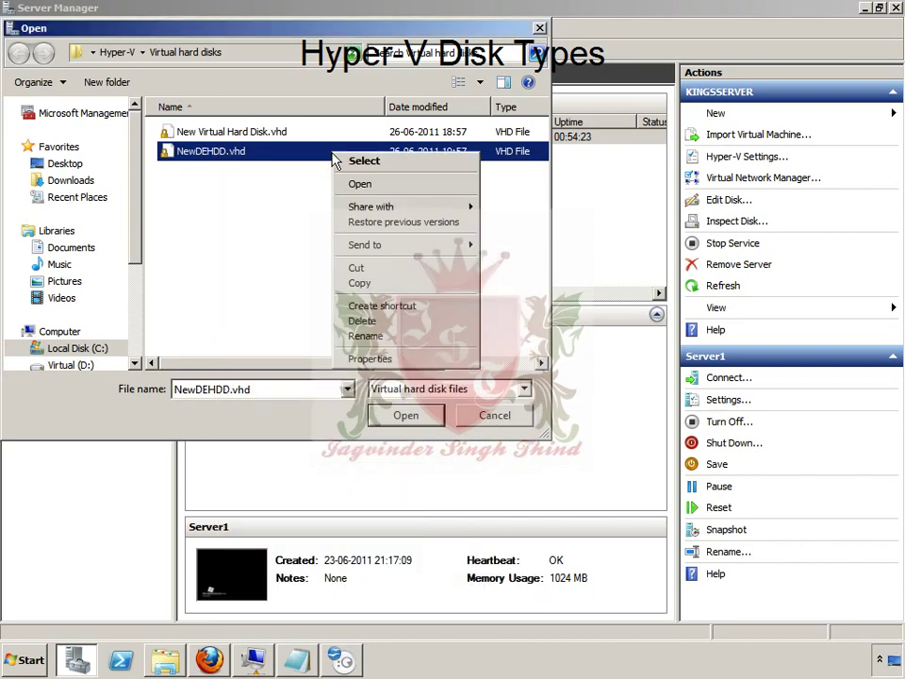
pyautogui.click(393, 321)
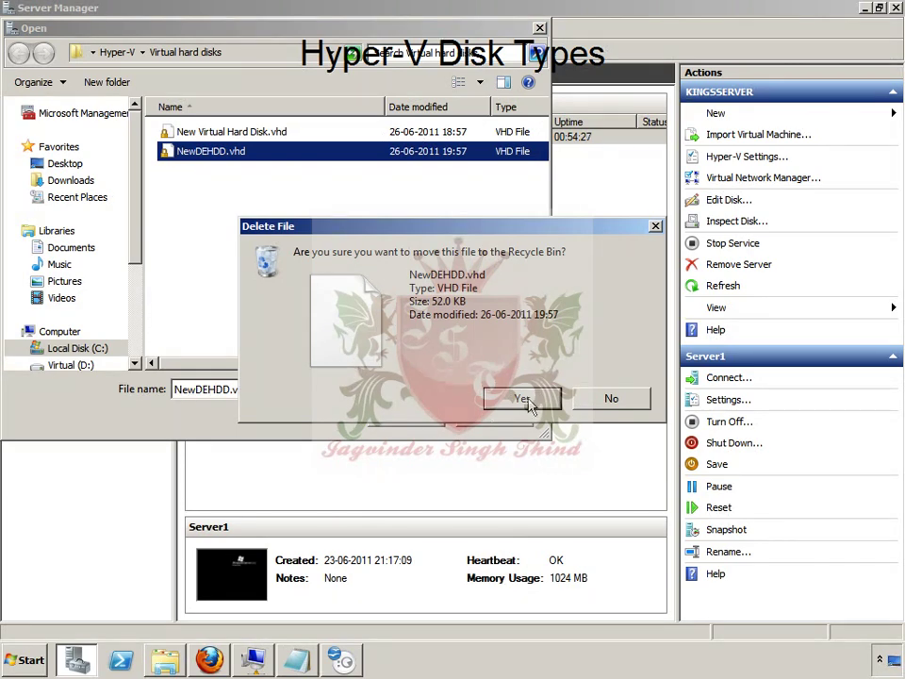
pyautogui.click(523, 400)
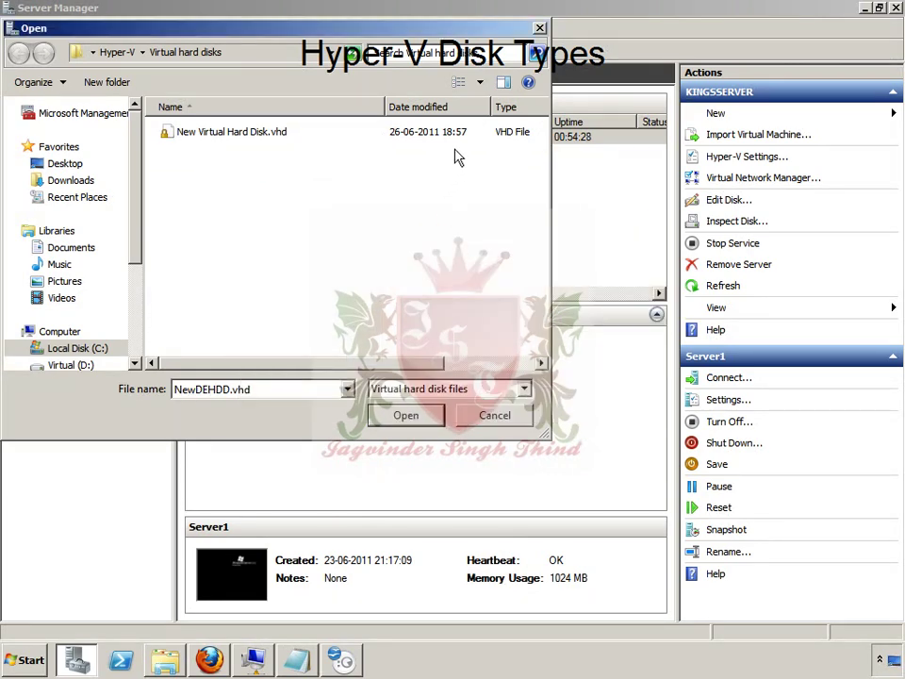
pyautogui.click(541, 29)
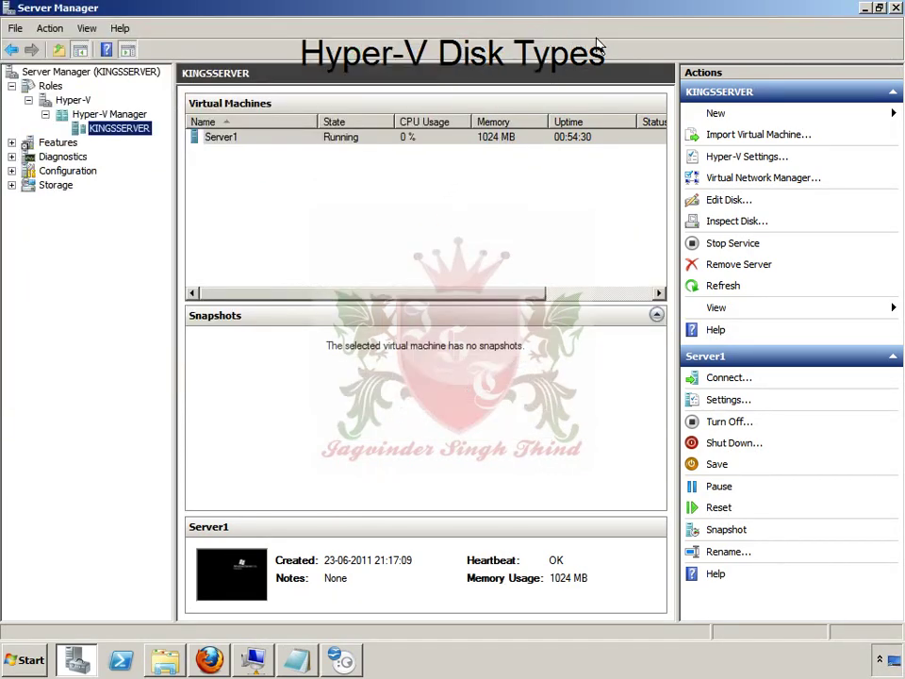
# Start a new virtual hard disk on KINGSSERVER and choose the differencing disk type.
pyautogui.rightClick(142, 132)
pyautogui.moveTo(209, 146)
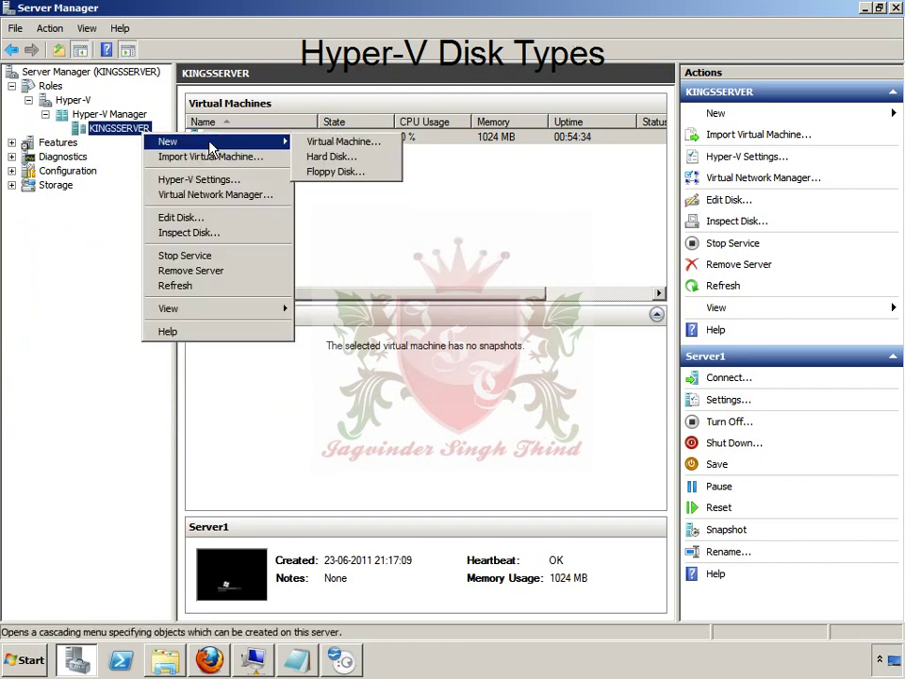
pyautogui.click(352, 157)
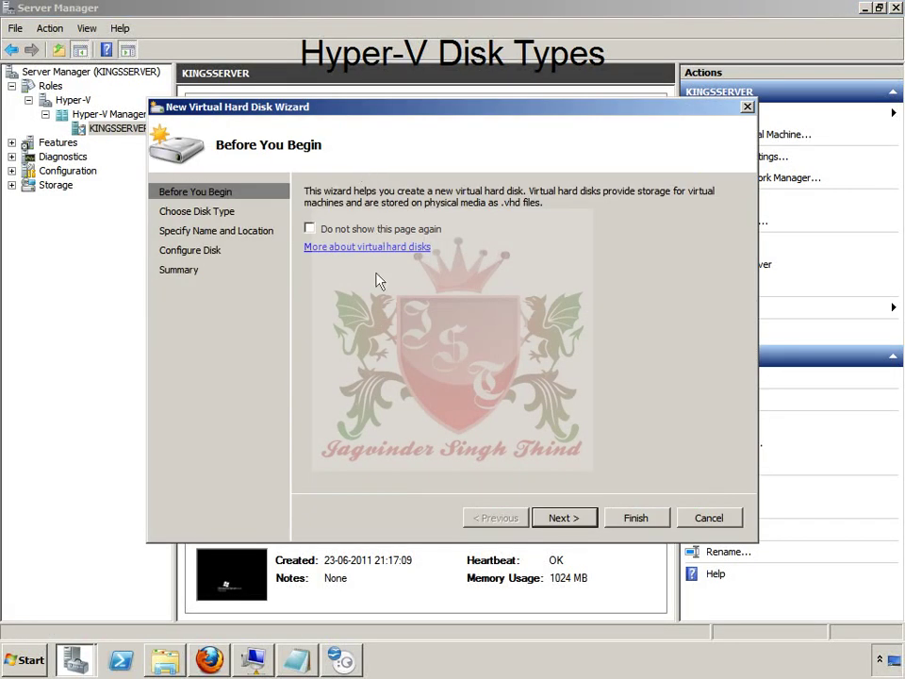
pyautogui.click(563, 518)
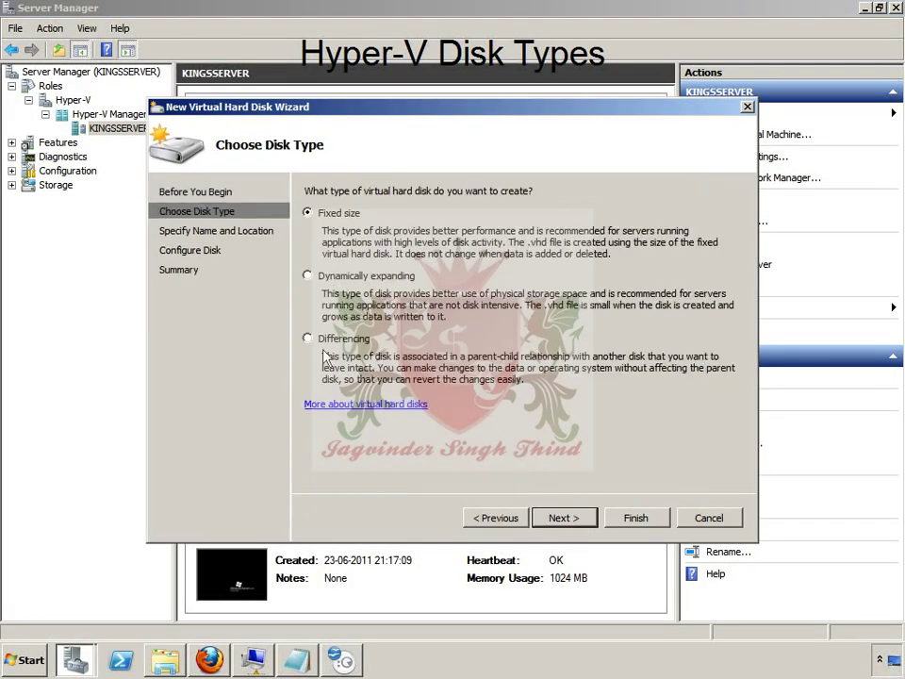
pyautogui.click(312, 337)
pyautogui.click(577, 520)
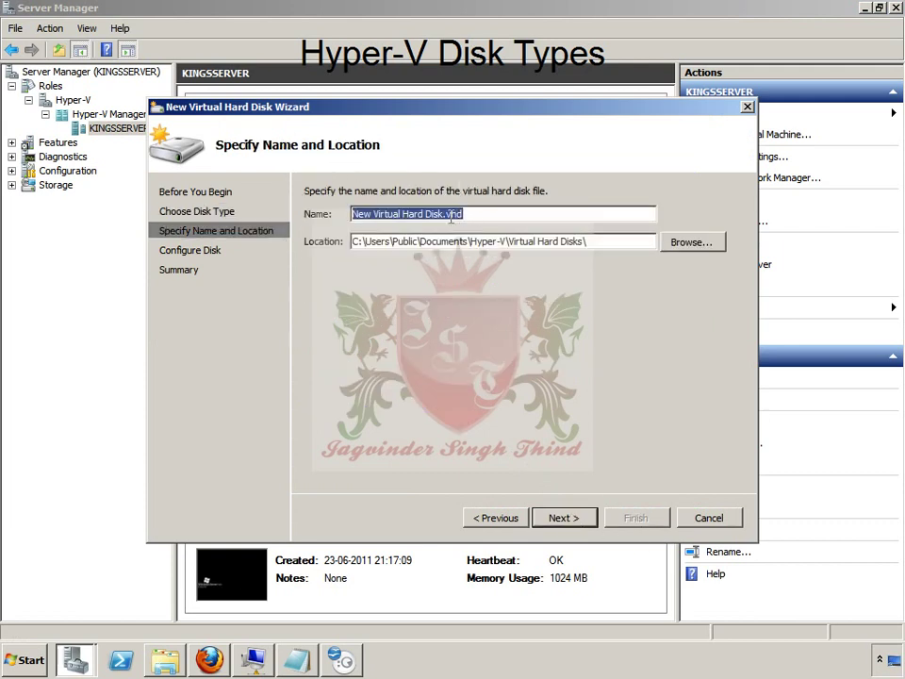
# Name the differencing disk NewDiffHDD.vhd, keeping the default location, and proceed to the parent disk configuration.
pyautogui.click(373, 213)
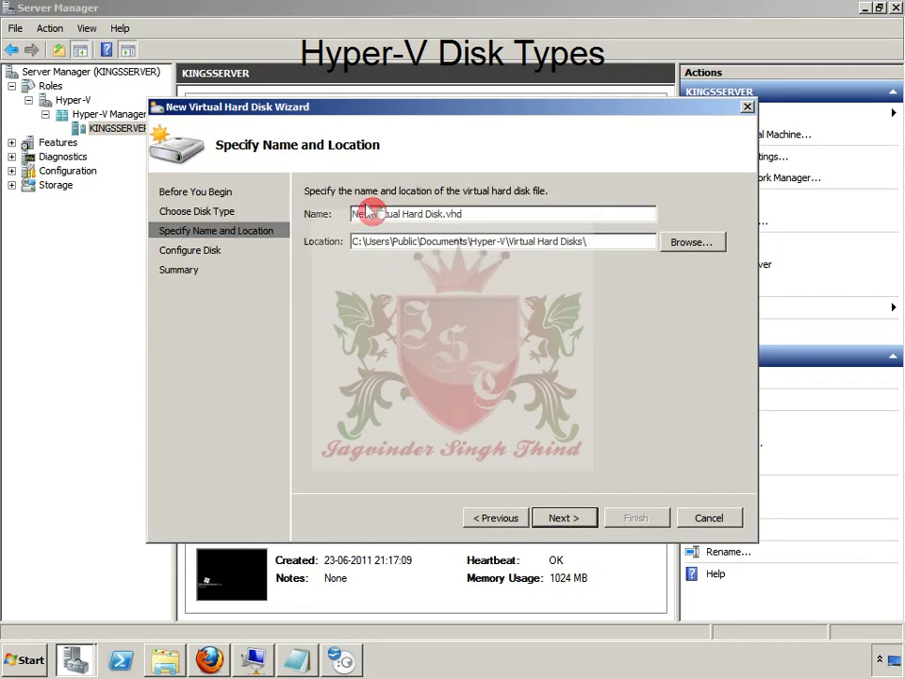
pyautogui.press('Delete')
pyautogui.press('Delete')
pyautogui.press('Delete')
pyautogui.press('Delete')
pyautogui.press('Delete')
pyautogui.press('Delete')
pyautogui.press('Delete')
pyautogui.press('Delete')
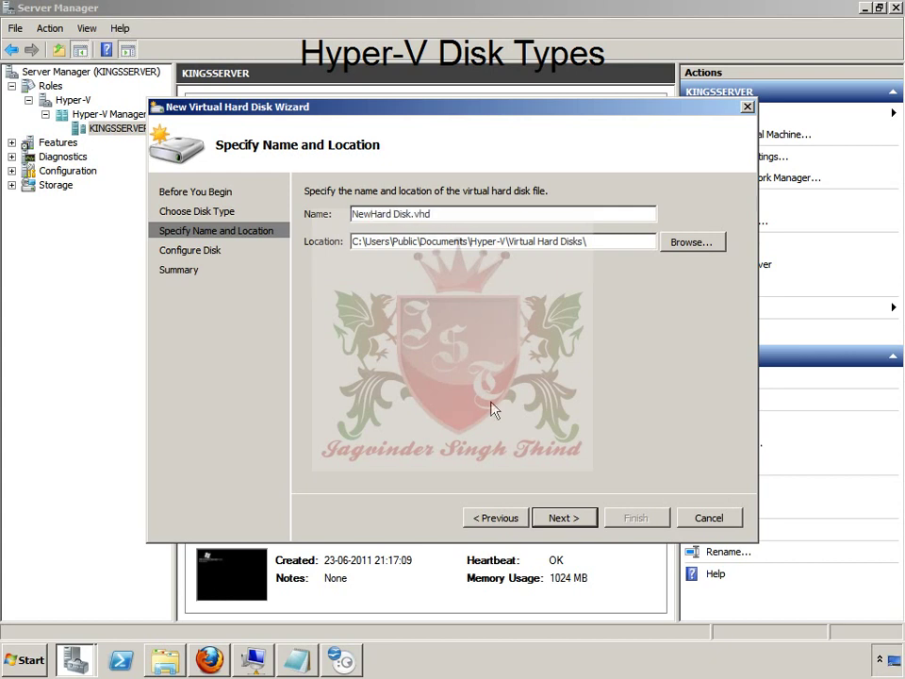
pyautogui.write('Diff')
pyautogui.press('Delete')
pyautogui.press('Delete')
pyautogui.press('Delete')
pyautogui.press('Delete')
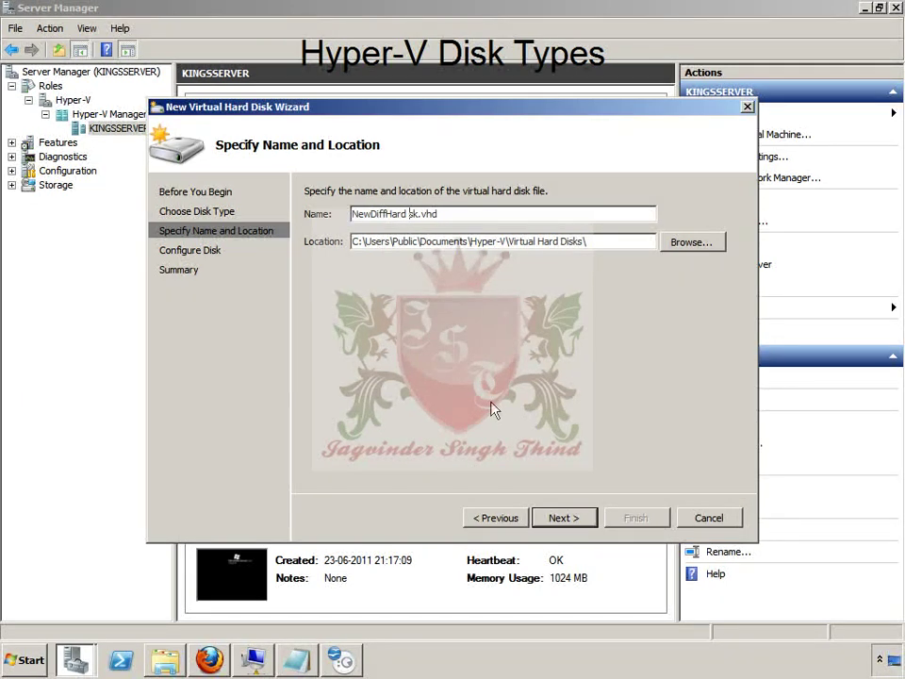
pyautogui.press('BackSpace')
pyautogui.press('BackSpace')
pyautogui.press('BackSpace')
pyautogui.press('BackSpace')
pyautogui.write('DD')
pyautogui.click(566, 516)
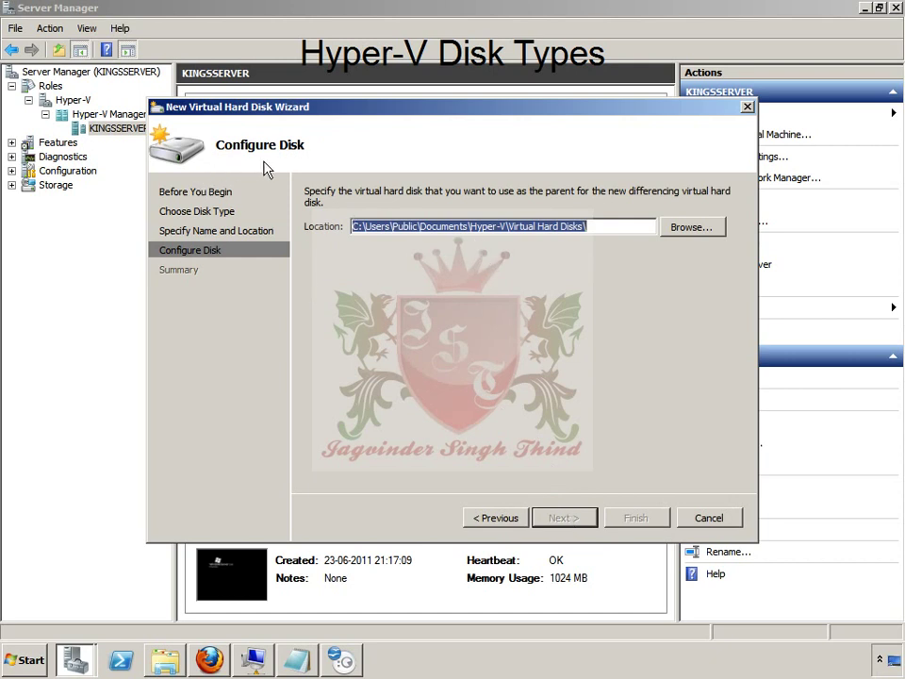
# Review the differencing disk's name and location, and browse for its parent virtual hard disk.
pyautogui.click(495, 518)
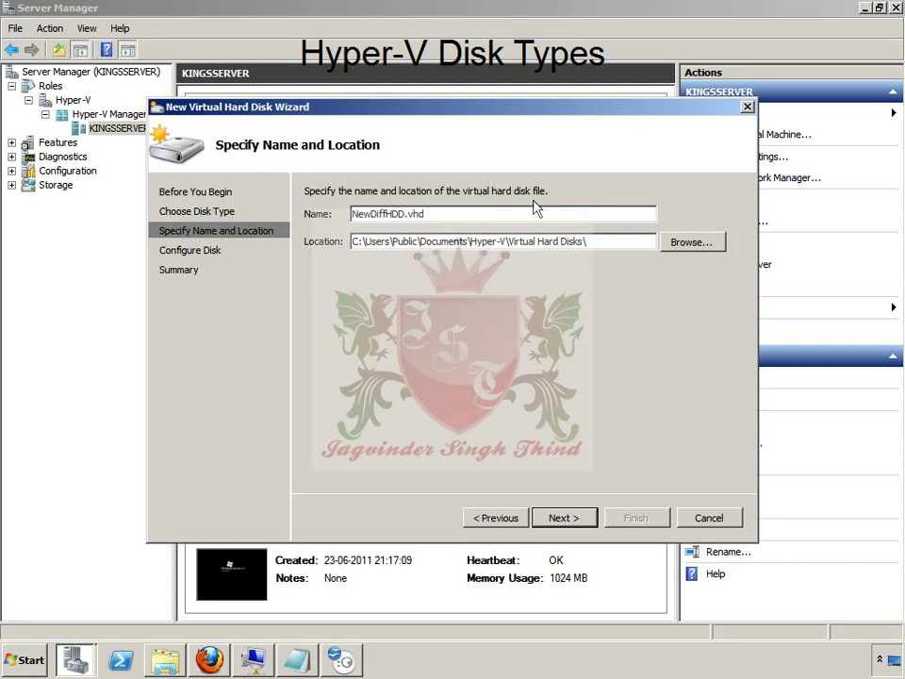
pyautogui.click(568, 514)
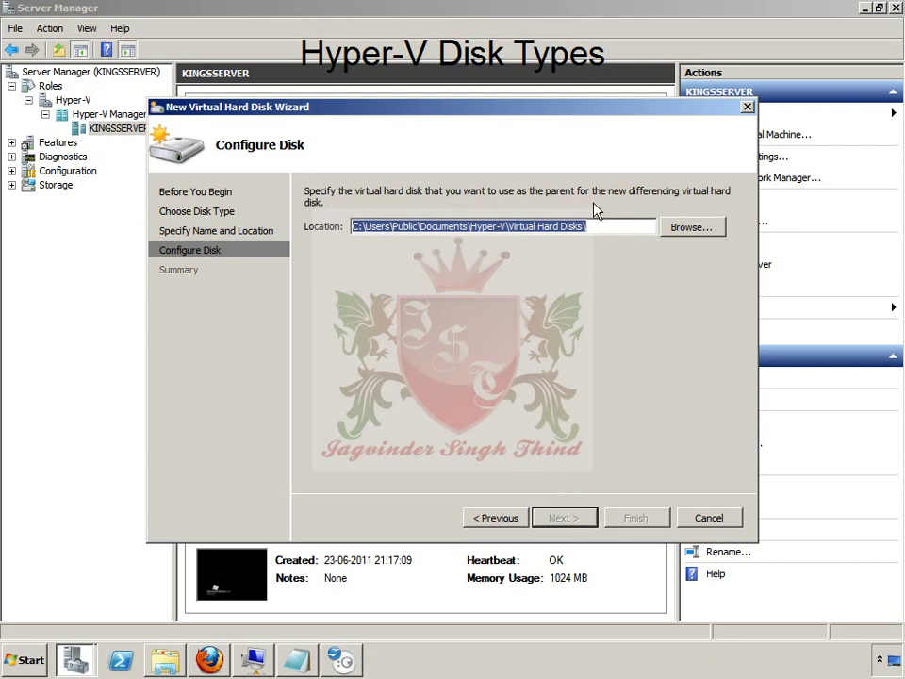
pyautogui.click(691, 226)
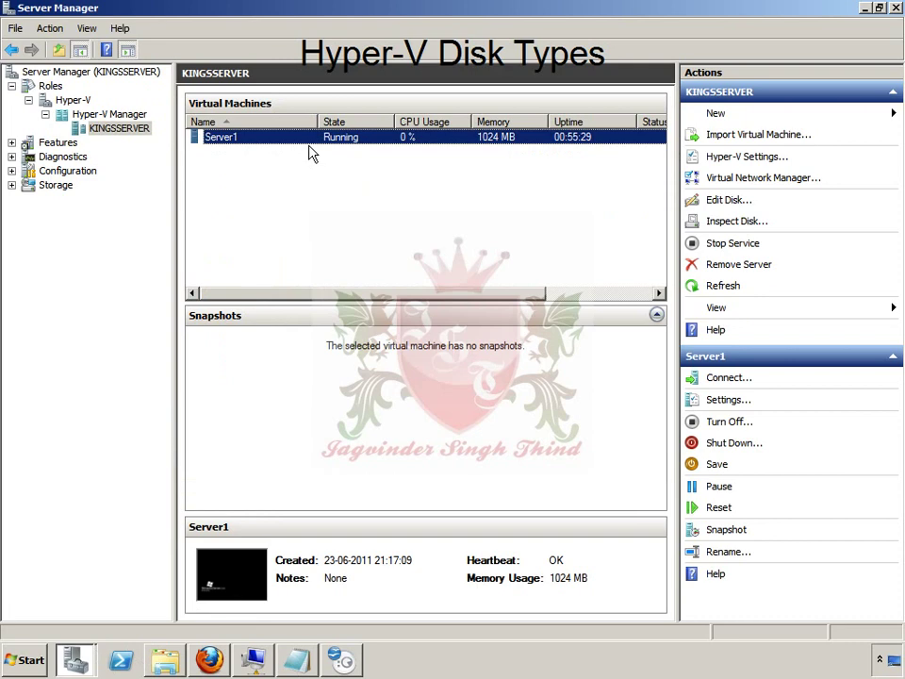
# Open the virtual machine connection to Server1.
pyautogui.doubleClick(310, 140)
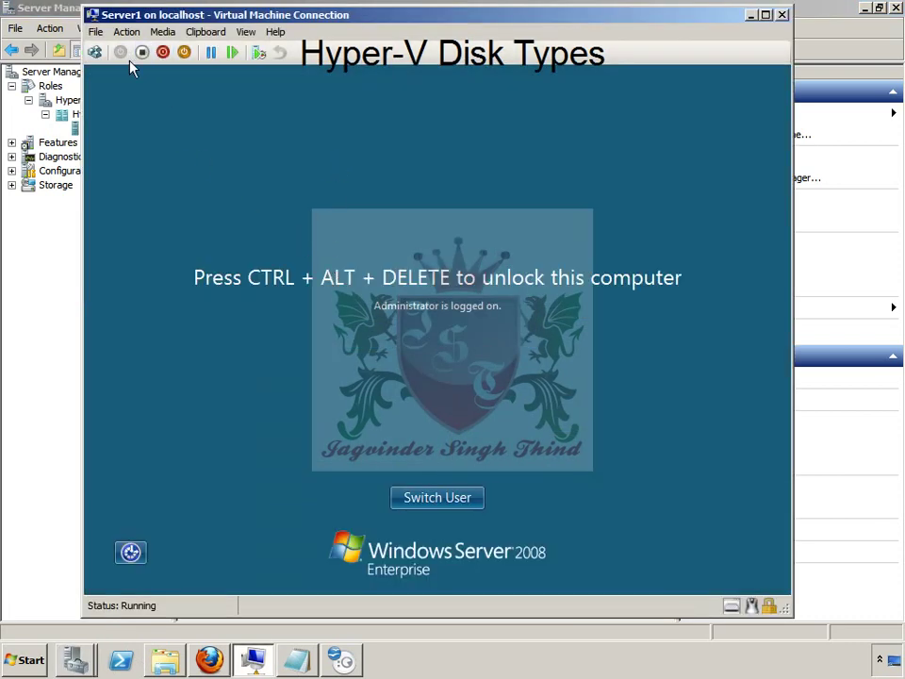
# Try to create the differencing disk NewDiffHDD.vhd with New Virtual Hard Disk.vhd as its parent, and cancel the wizard.
pyautogui.click(750, 16)
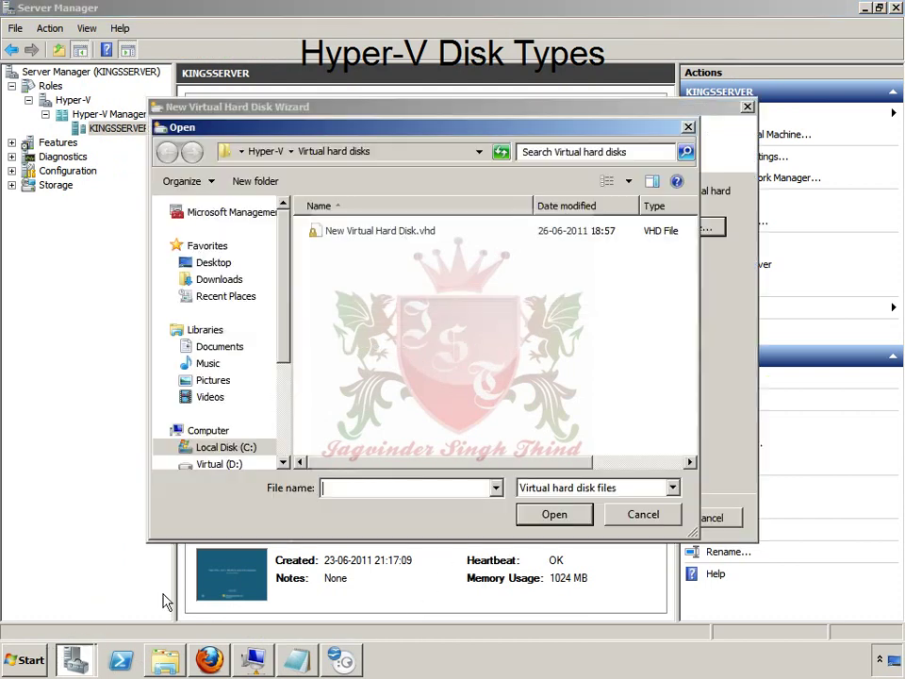
pyautogui.click(400, 231)
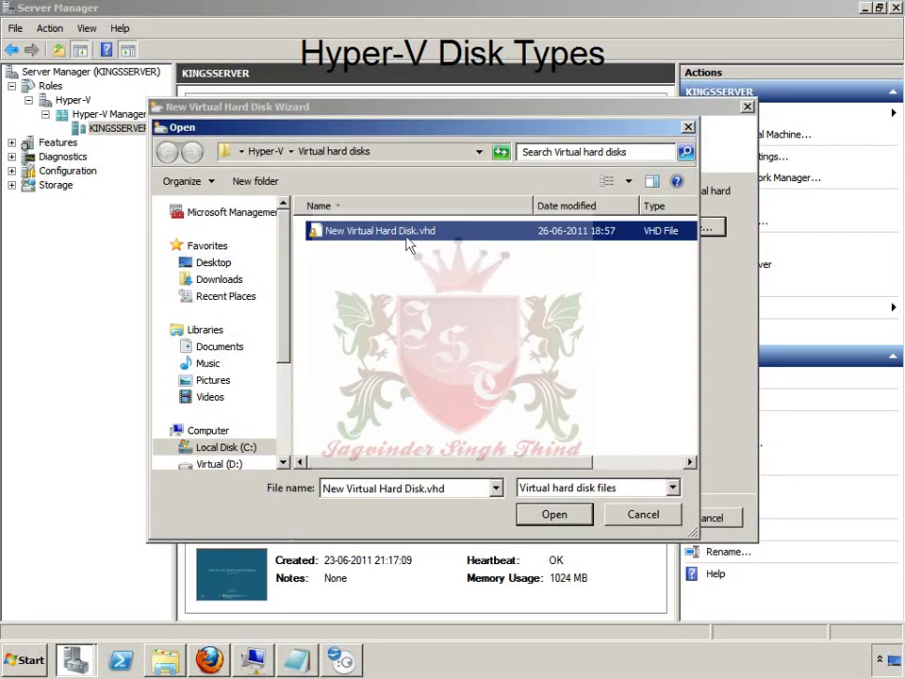
pyautogui.click(555, 515)
pyautogui.click(564, 517)
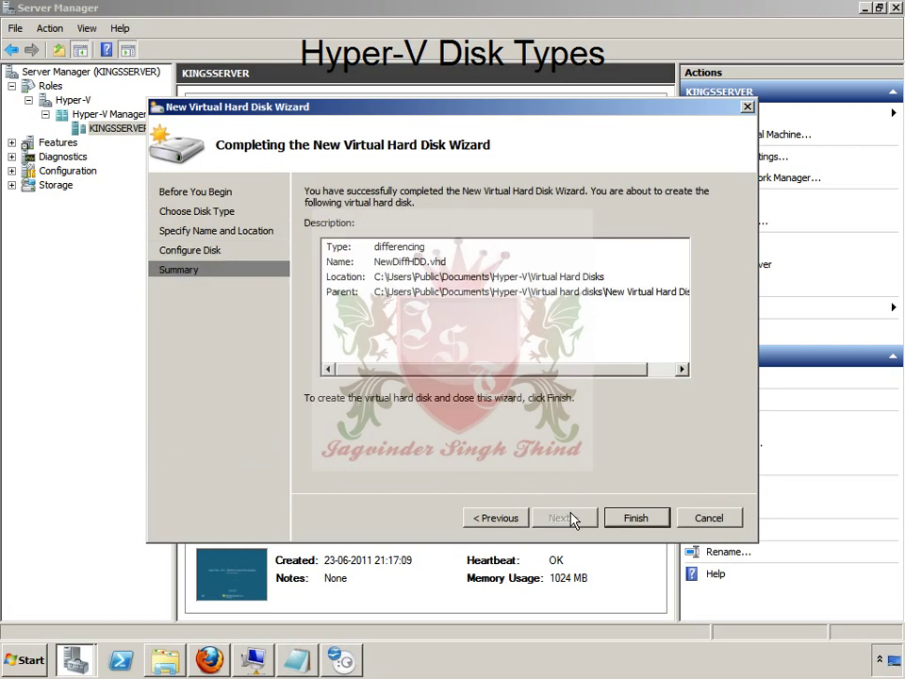
pyautogui.click(635, 519)
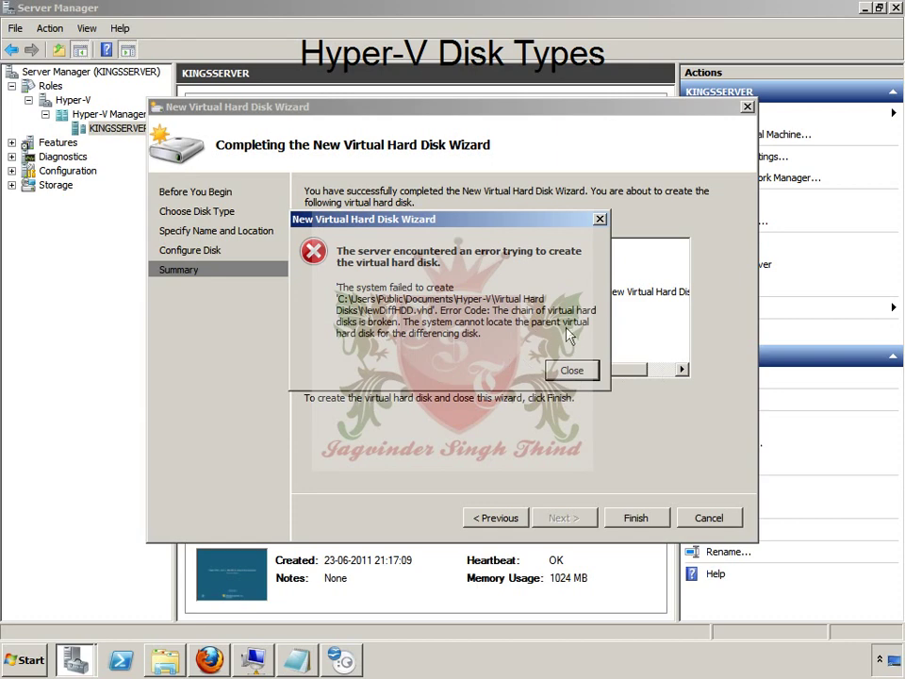
pyautogui.click(577, 370)
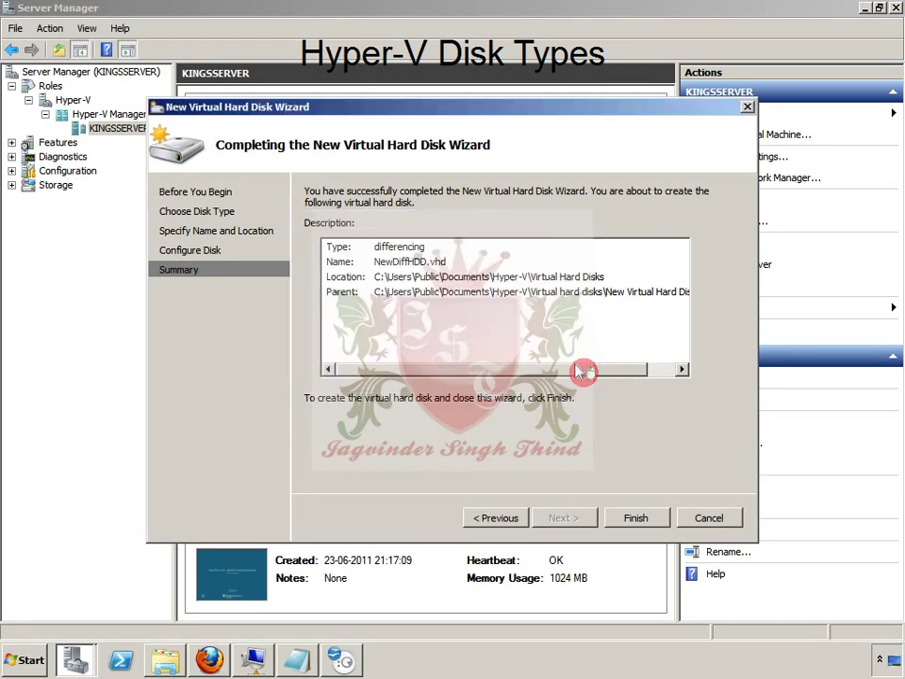
pyautogui.click(709, 518)
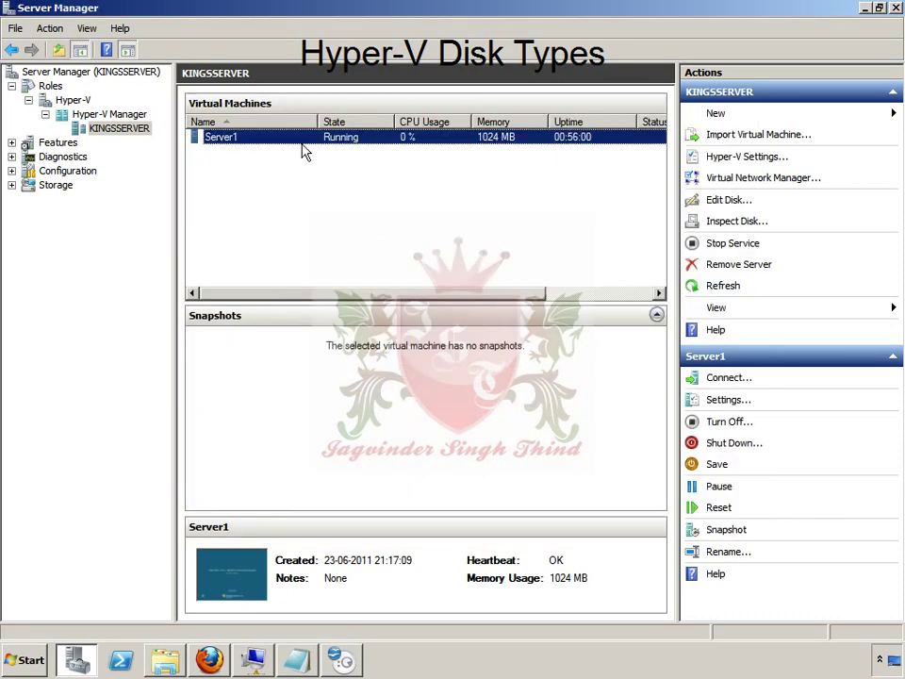
# Force the shutdown of the Server1 virtual machine and close its connection window.
pyautogui.doubleClick(231, 139)
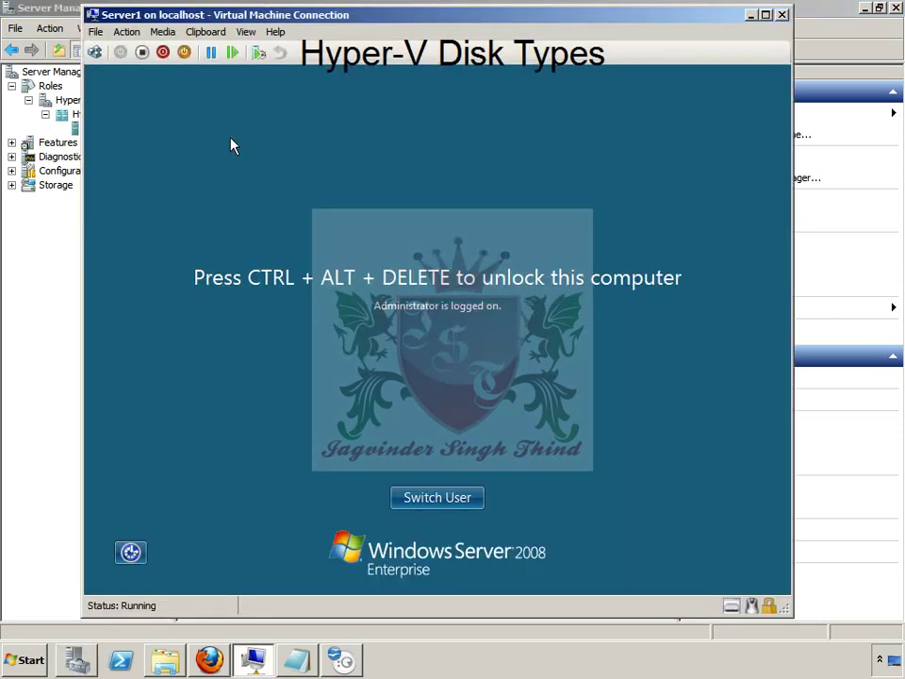
pyautogui.click(163, 53)
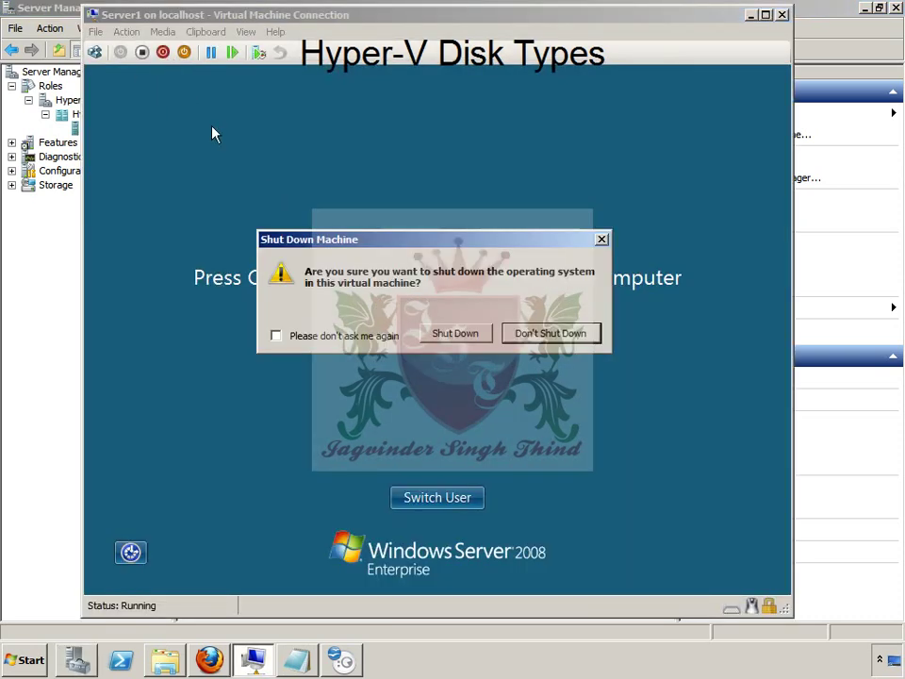
pyautogui.click(456, 334)
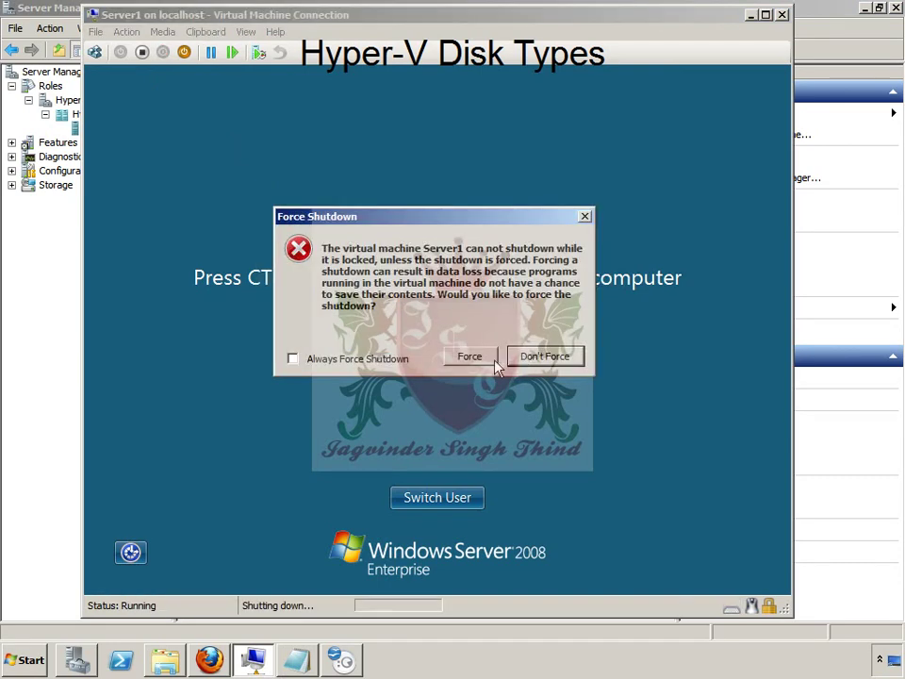
pyautogui.click(471, 356)
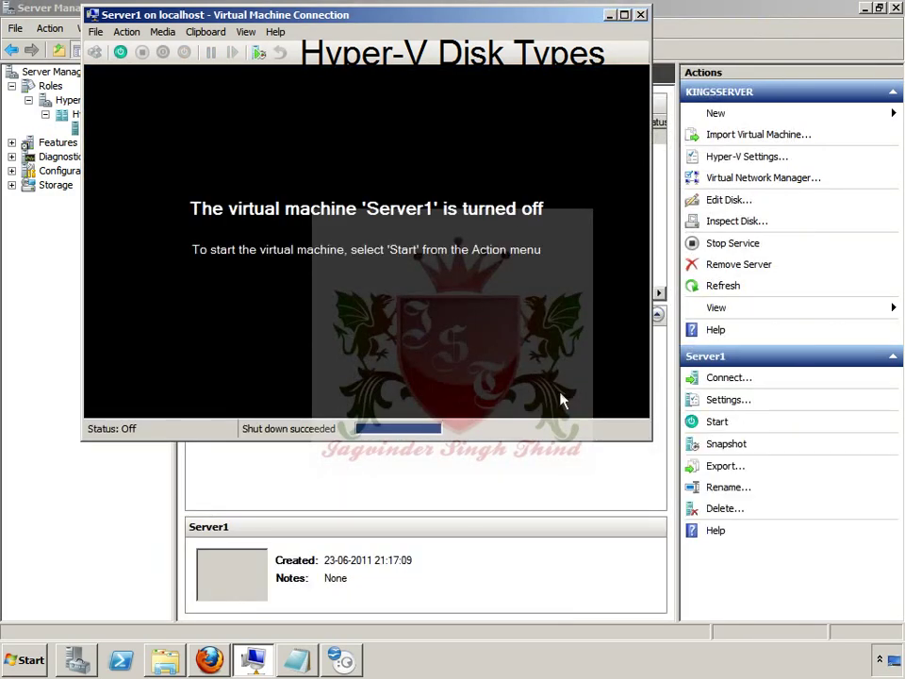
pyautogui.click(641, 15)
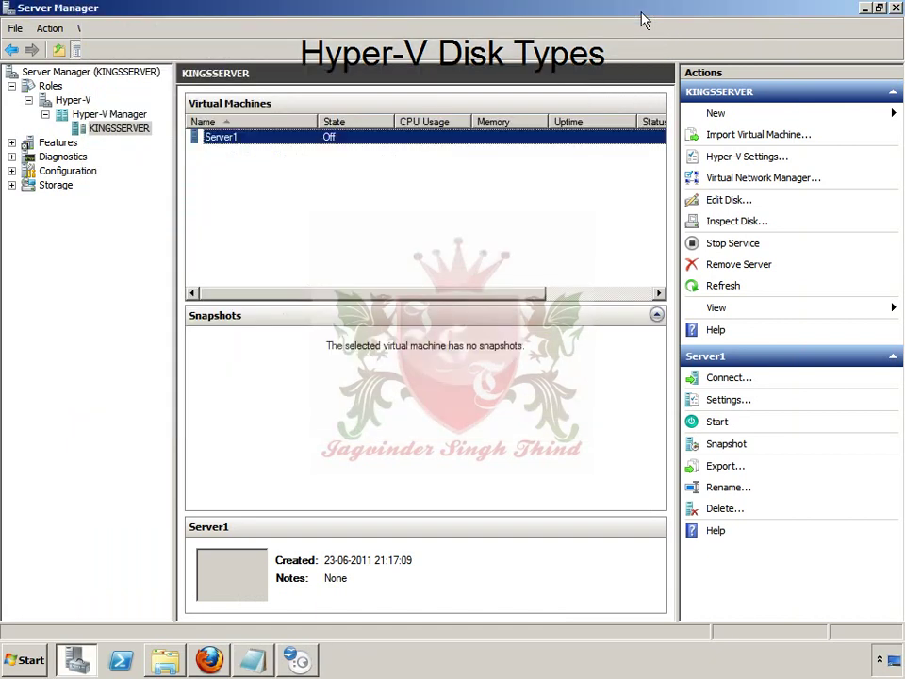
# Start a new virtual hard disk on KINGSSERVER with the differencing type and proceed to its name and location.
pyautogui.rightClick(136, 130)
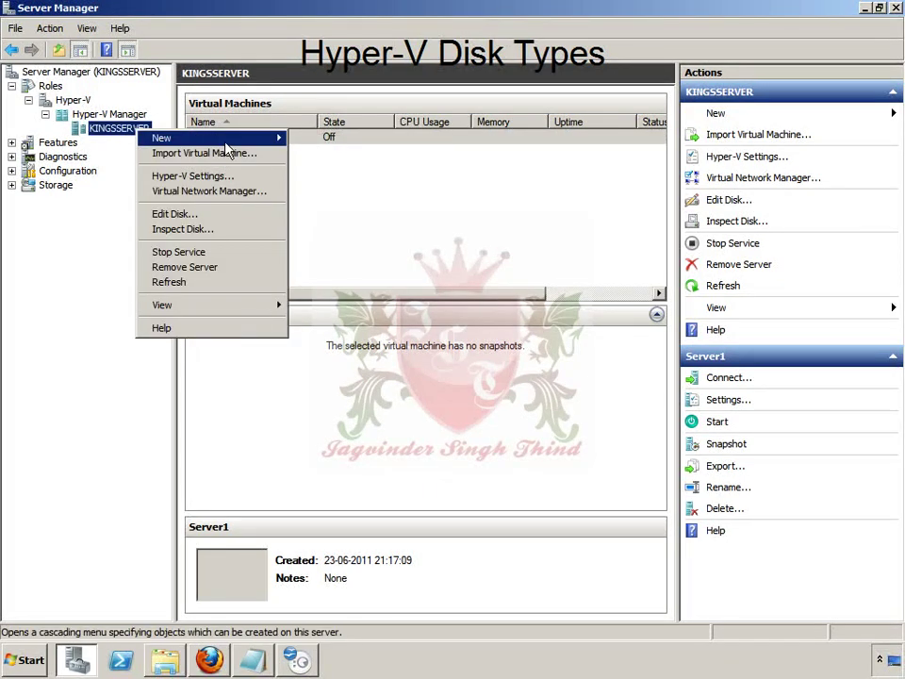
pyautogui.moveTo(179, 137)
pyautogui.click(373, 155)
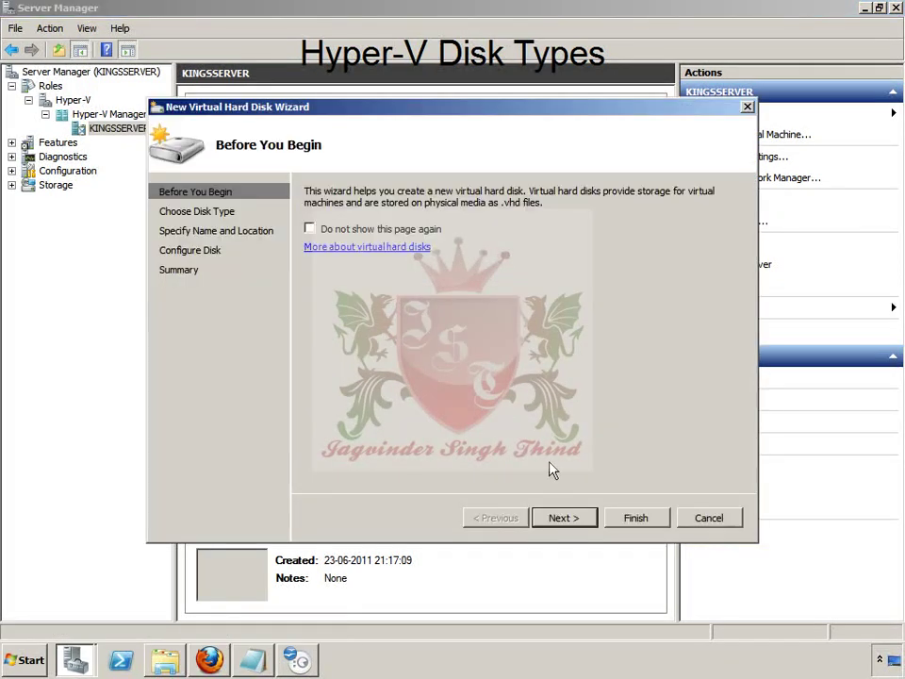
pyautogui.click(558, 515)
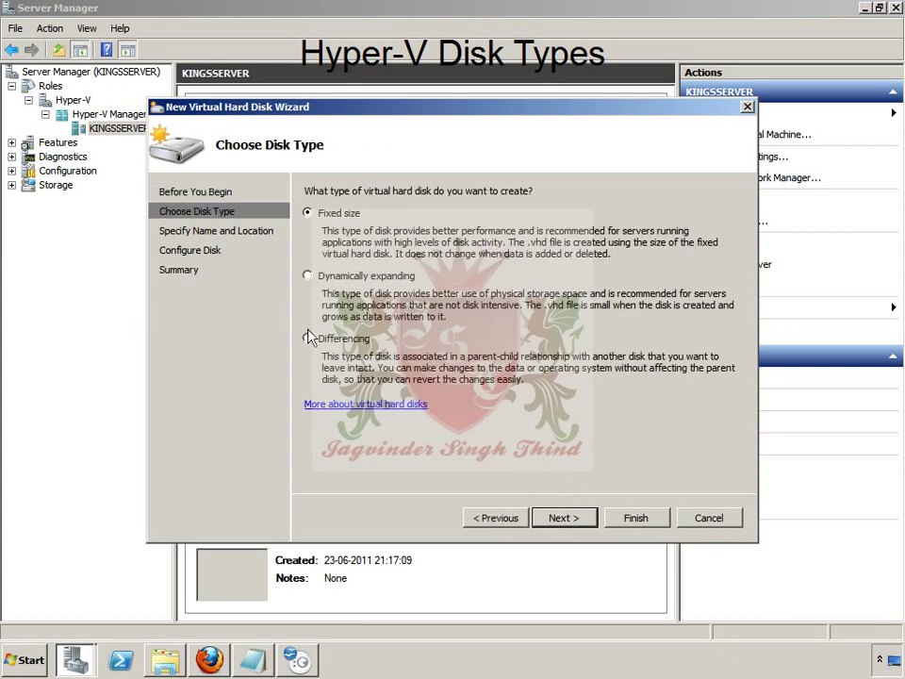
pyautogui.click(307, 338)
pyautogui.click(573, 520)
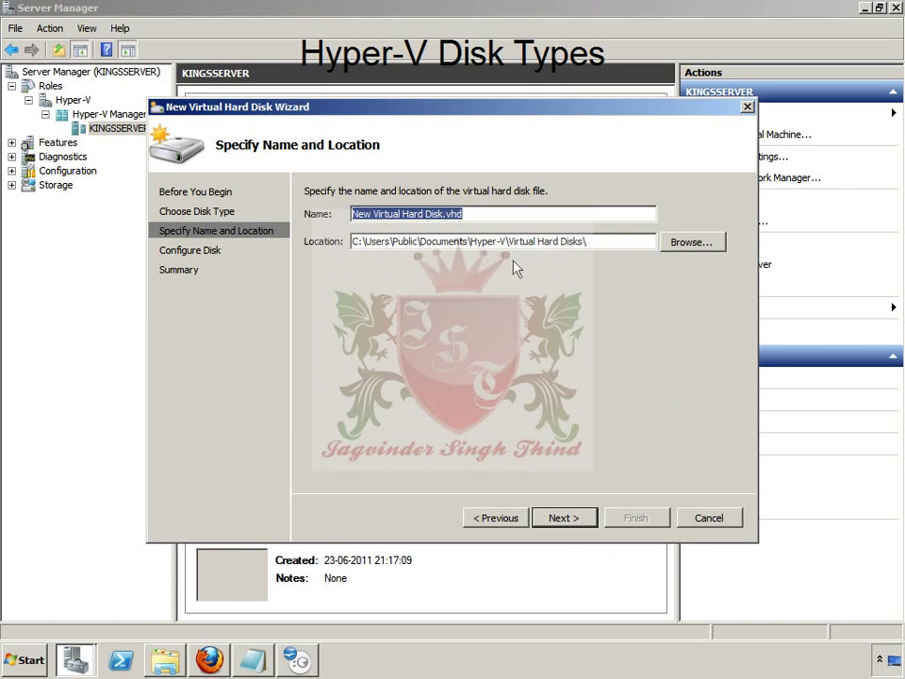
# Try to create the differencing disk as DiffHDD with New Virtual Hard Disk.vhd as its parent, and cancel the wizard.
pyautogui.write('DiffHDD')
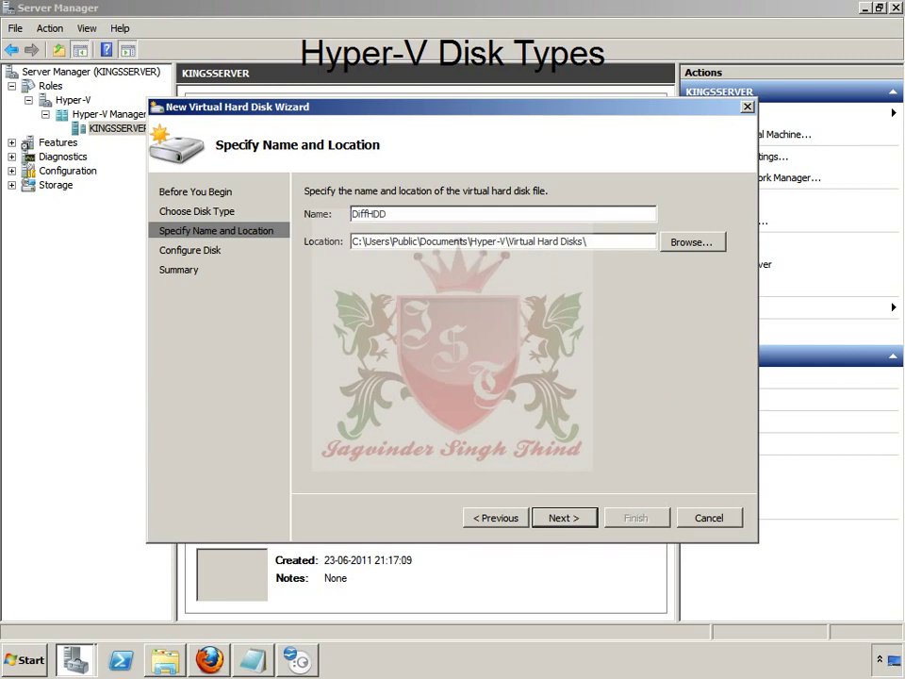
pyautogui.click(563, 518)
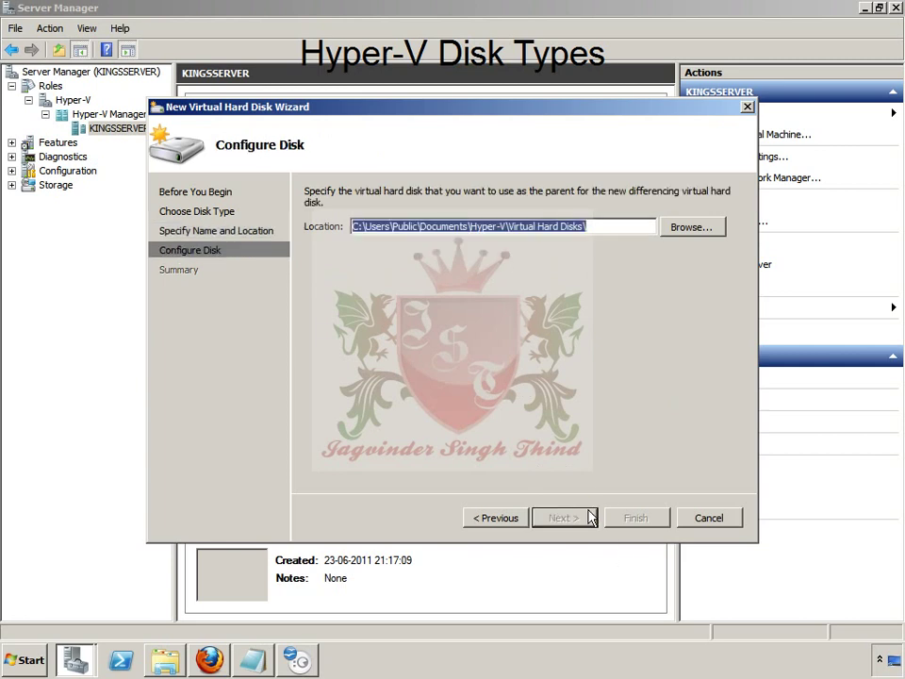
pyautogui.click(691, 231)
pyautogui.doubleClick(414, 231)
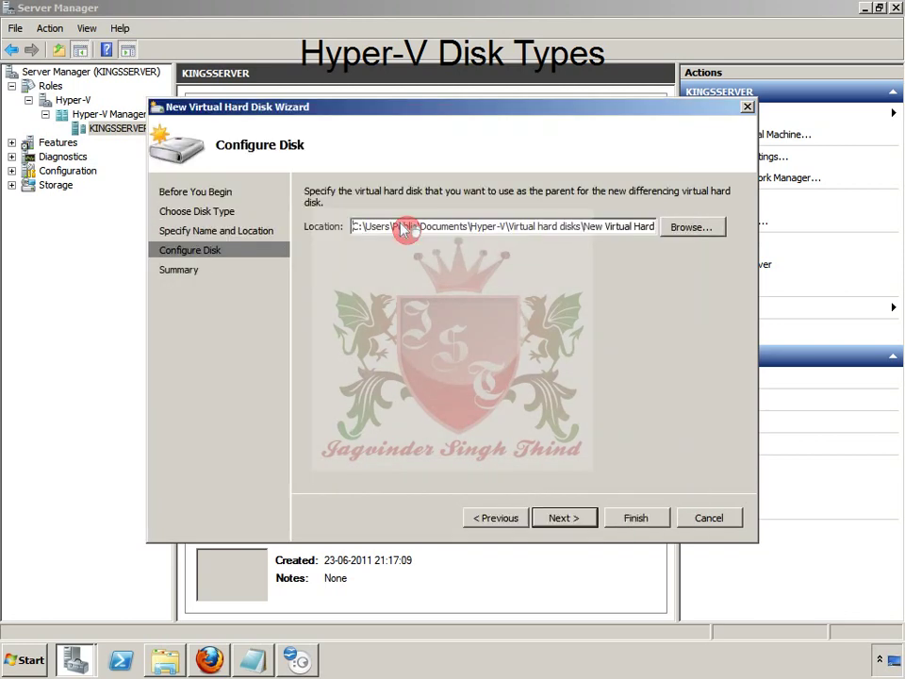
pyautogui.click(554, 509)
pyautogui.click(621, 518)
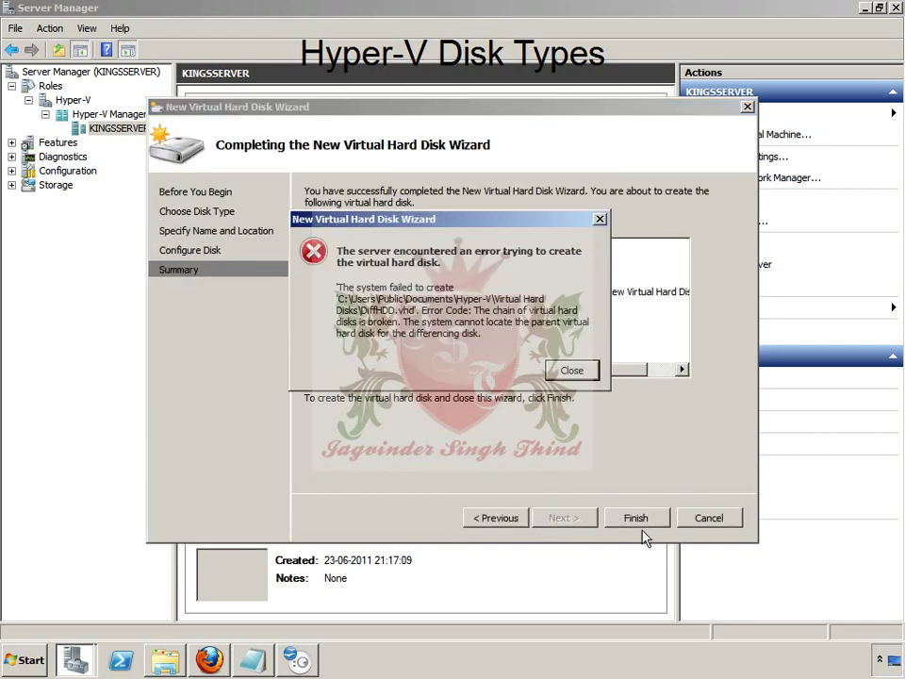
pyautogui.click(572, 371)
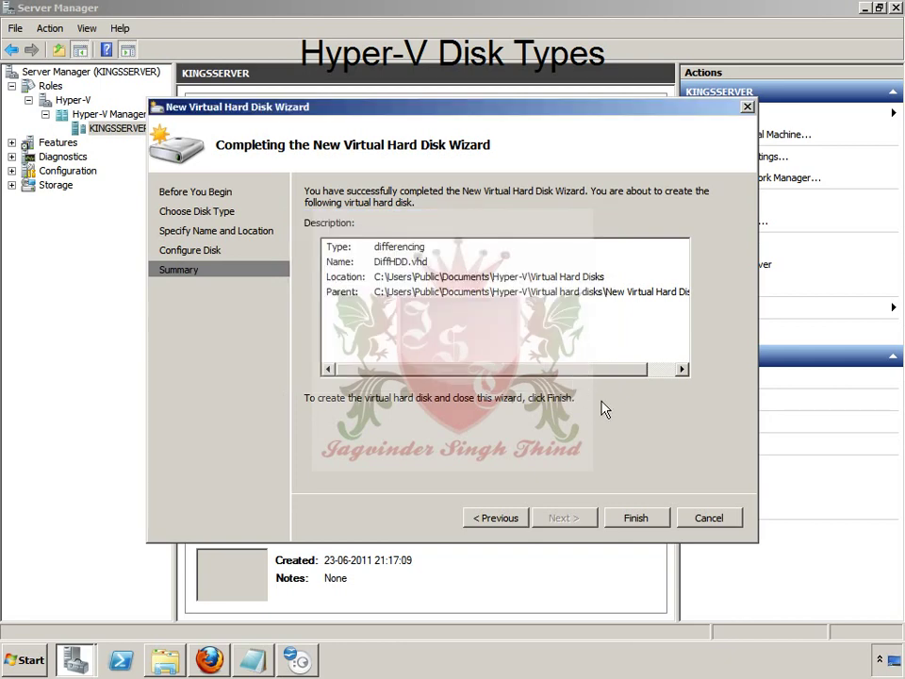
pyautogui.click(705, 521)
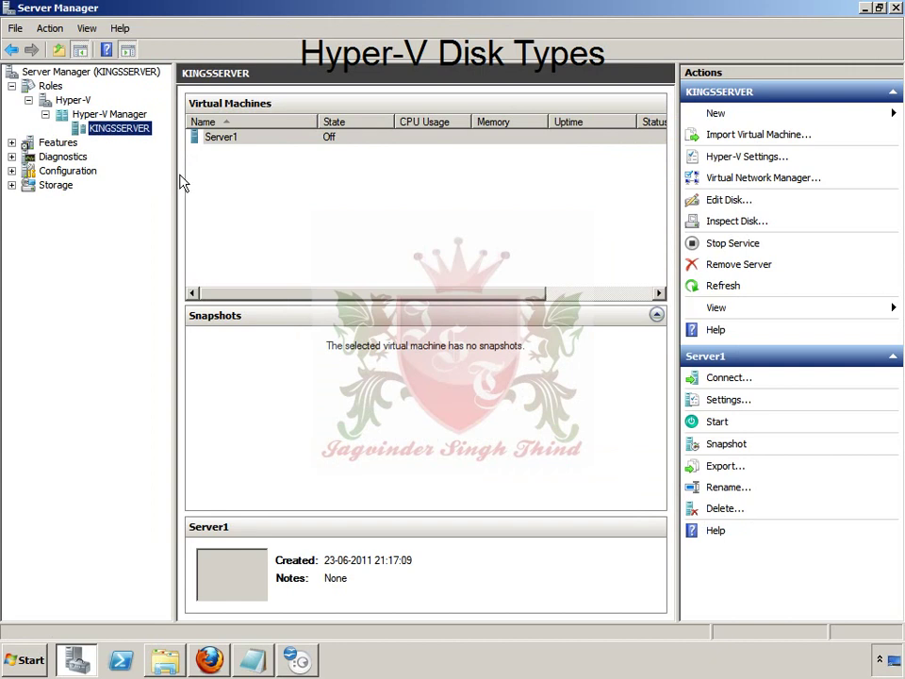
# Copy the full .vhd file path of the IDE Controller 0 hard drive from Server1's settings, and close the settings.
pyautogui.click(267, 140)
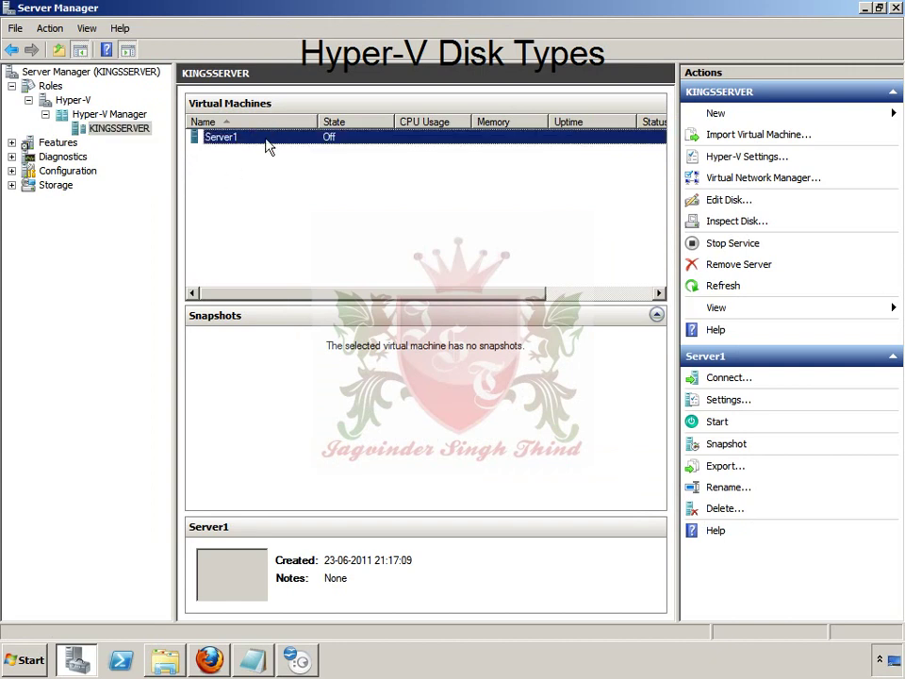
pyautogui.rightClick(323, 141)
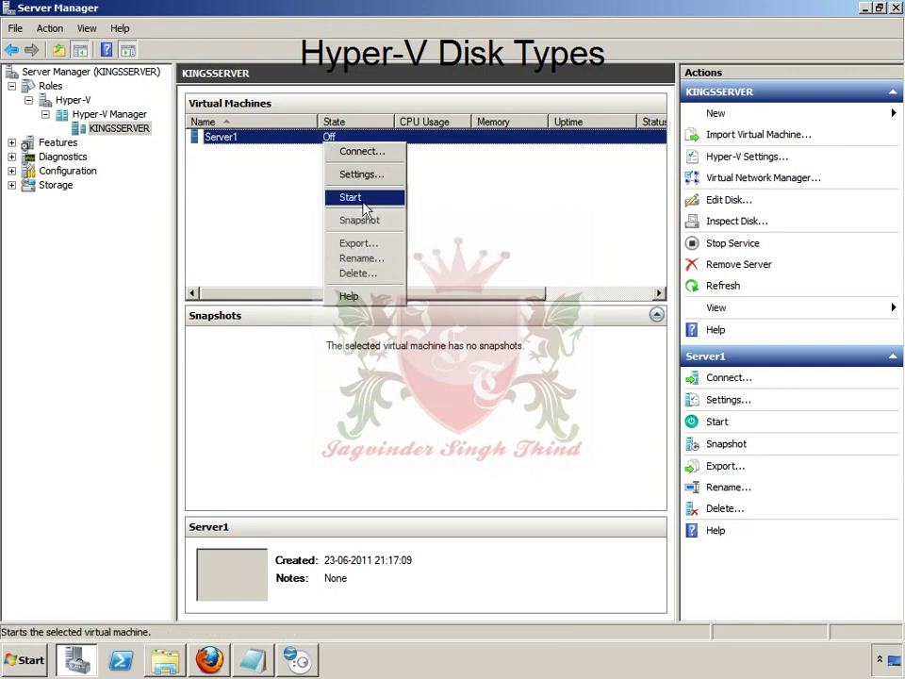
pyautogui.click(332, 173)
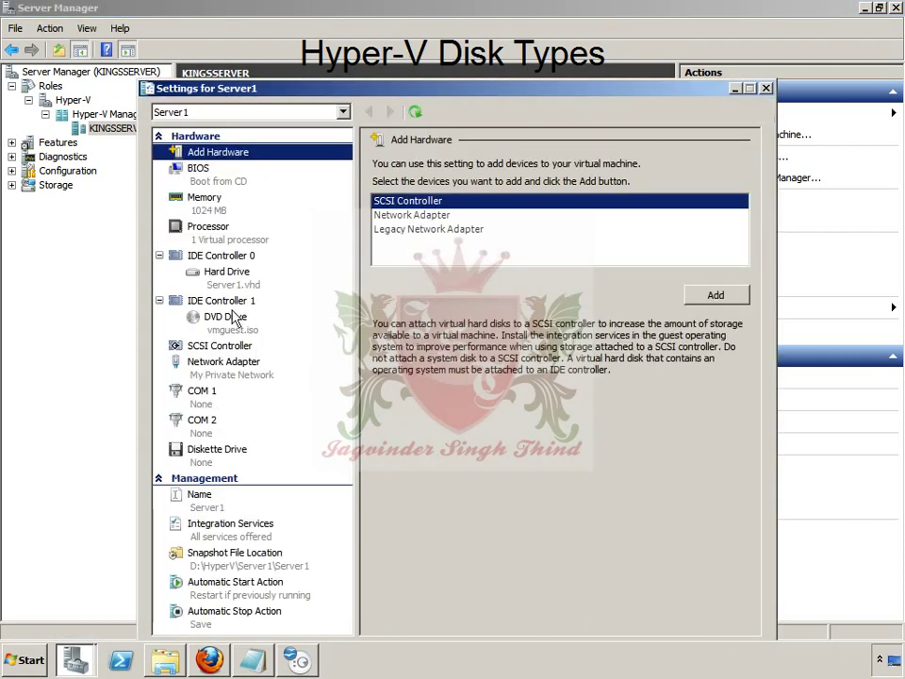
pyautogui.click(233, 273)
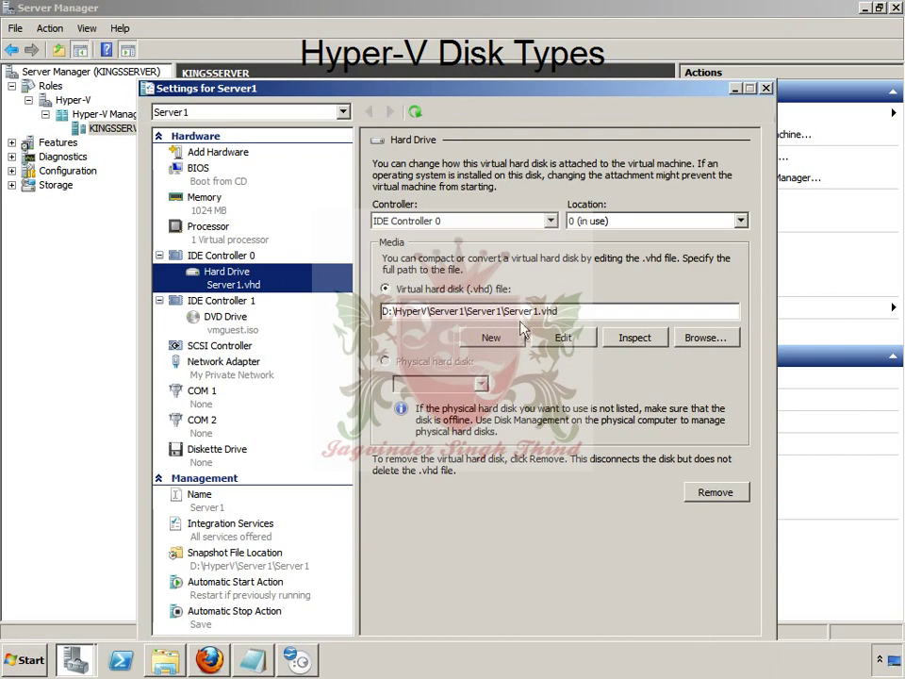
pyautogui.moveTo(561, 311); pyautogui.dragTo(378, 332)
pyautogui.rightClick(455, 312)
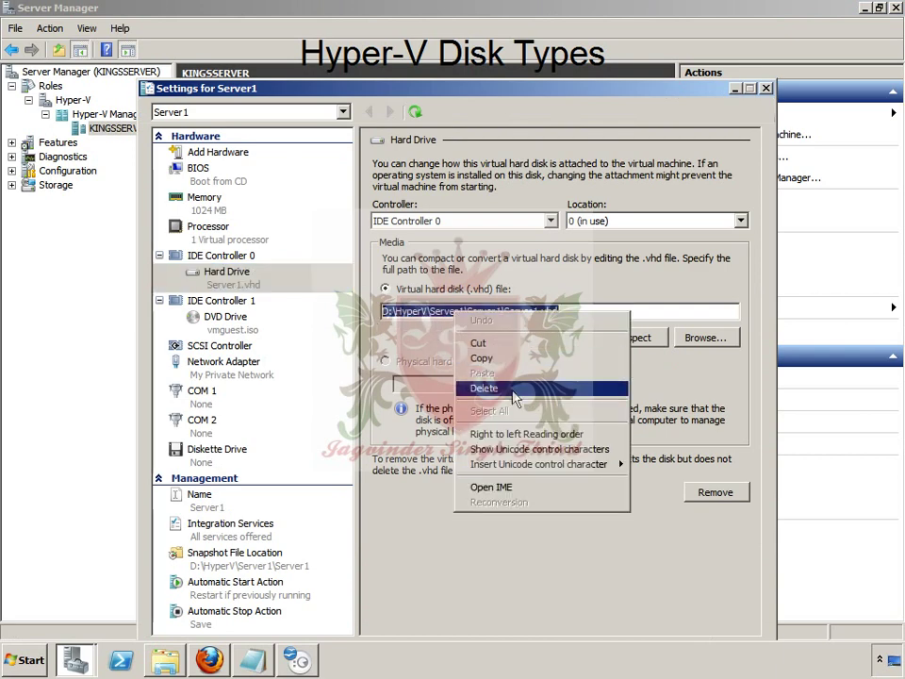
pyautogui.click(483, 358)
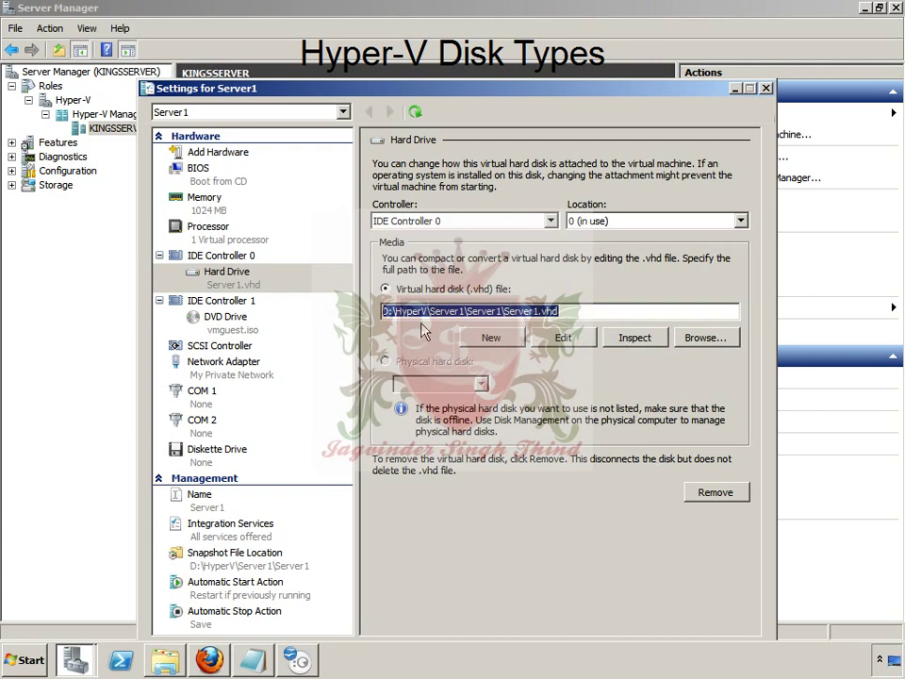
pyautogui.click(767, 89)
# Begin another new virtual hard disk on KINGSSERVER and choose the differencing disk type.
pyautogui.rightClick(106, 127)
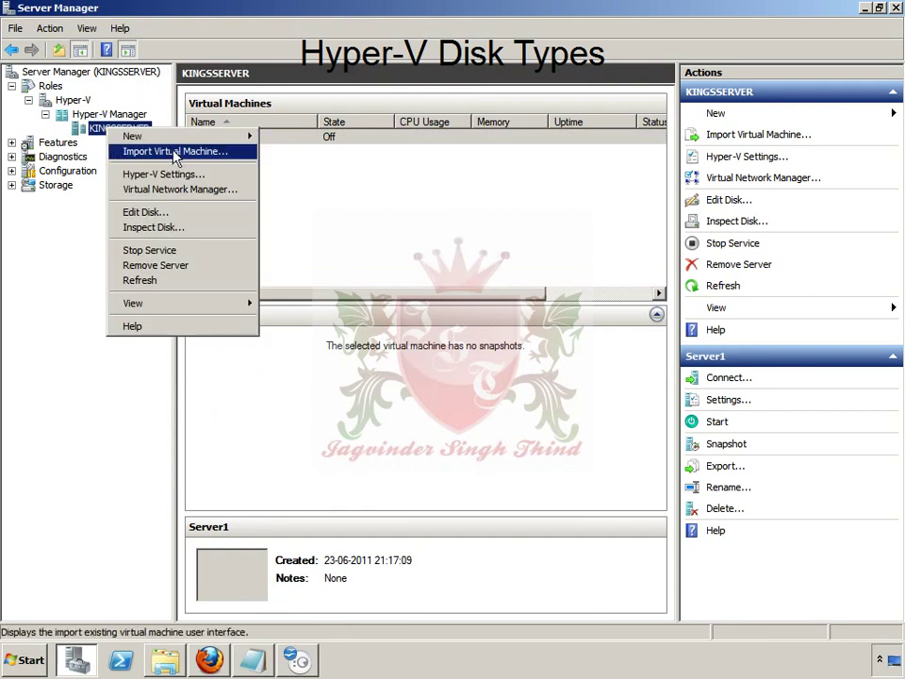
pyautogui.moveTo(217, 136)
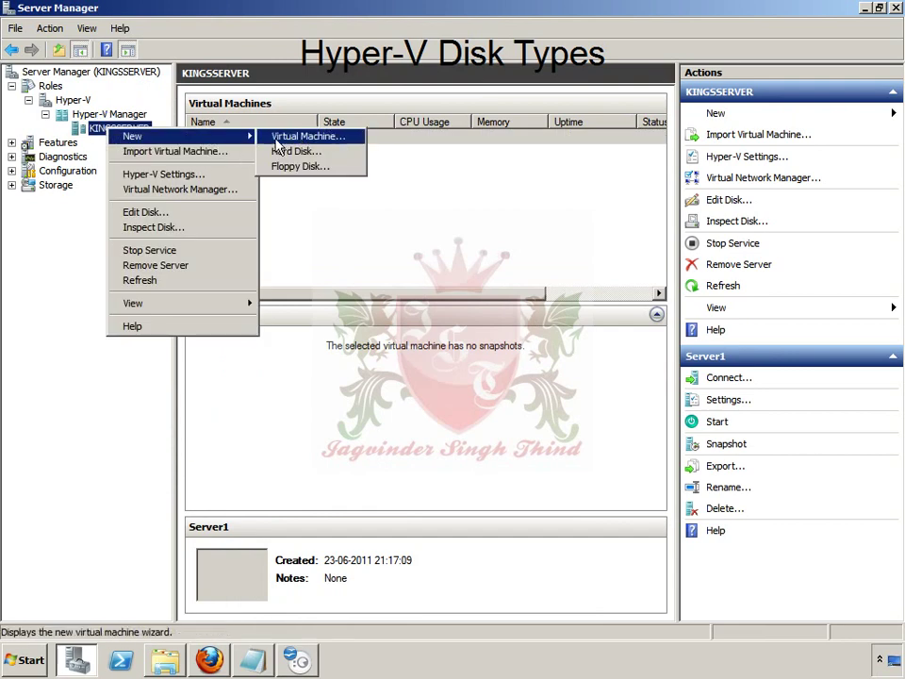
pyautogui.click(300, 151)
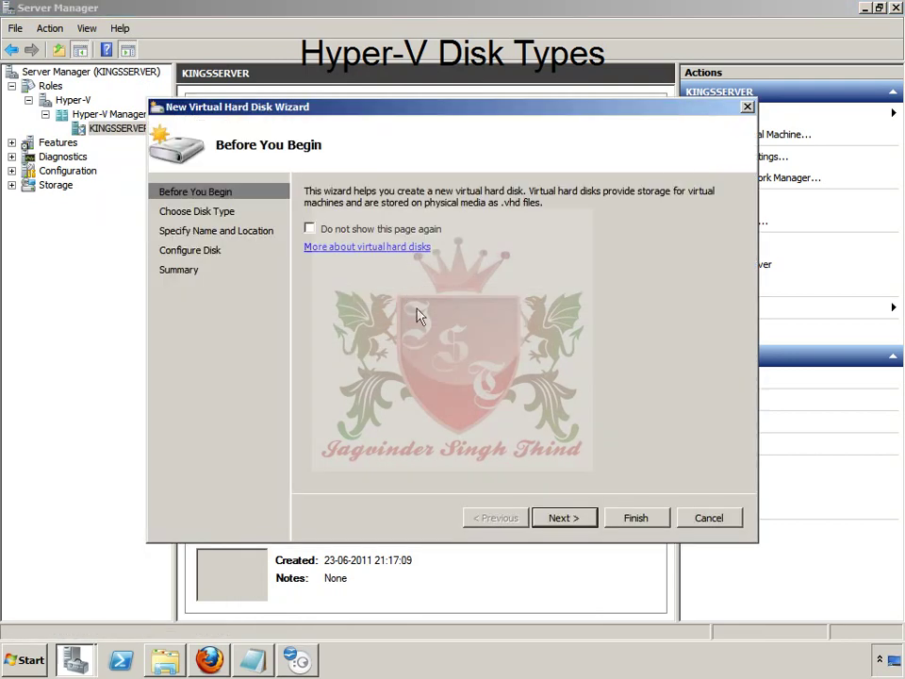
pyautogui.click(571, 521)
pyautogui.click(339, 339)
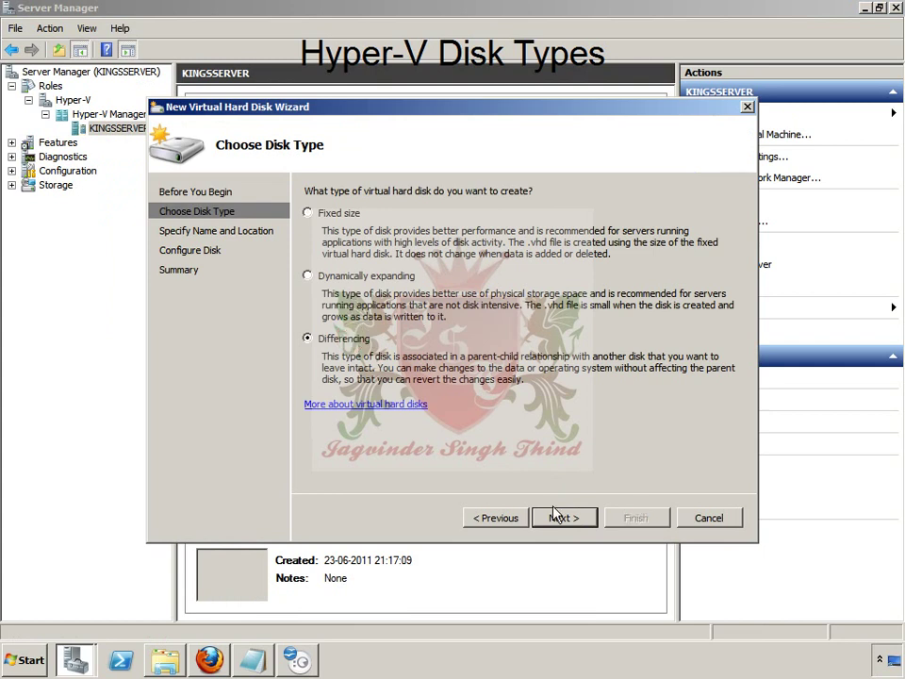
pyautogui.click(555, 515)
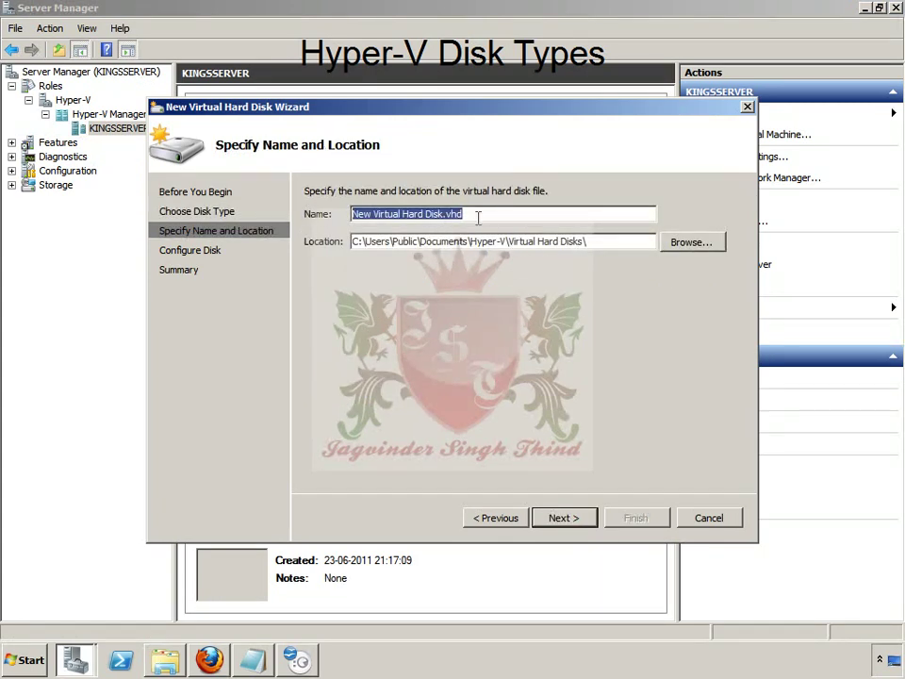
# Name the differencing disk DiffHdd and paste D:\HyperV\Server1\Server1\Server1.vhd as its parent disk location.
pyautogui.write('DiffHdd')
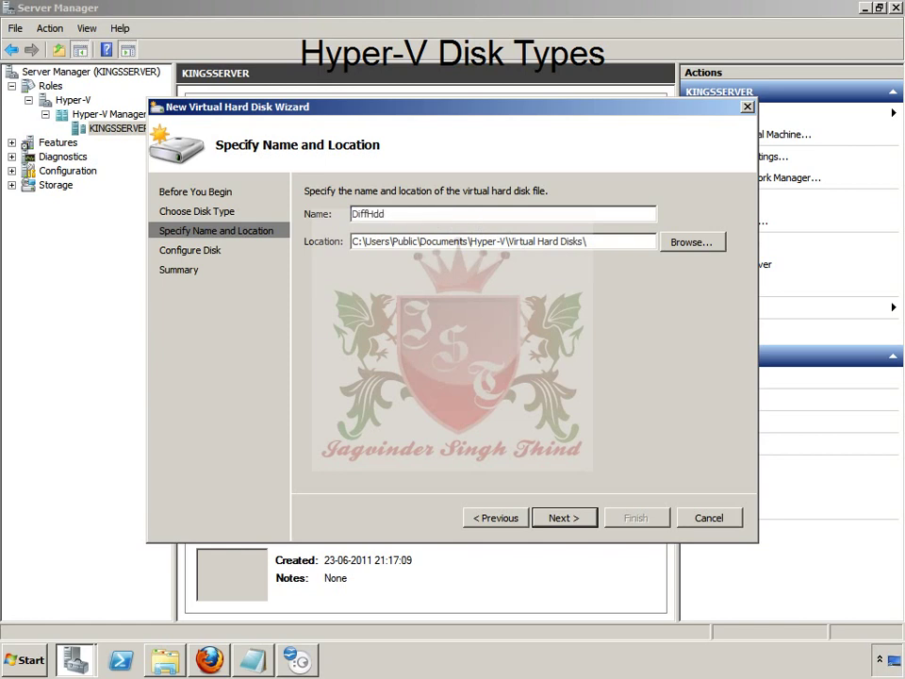
pyautogui.click(549, 517)
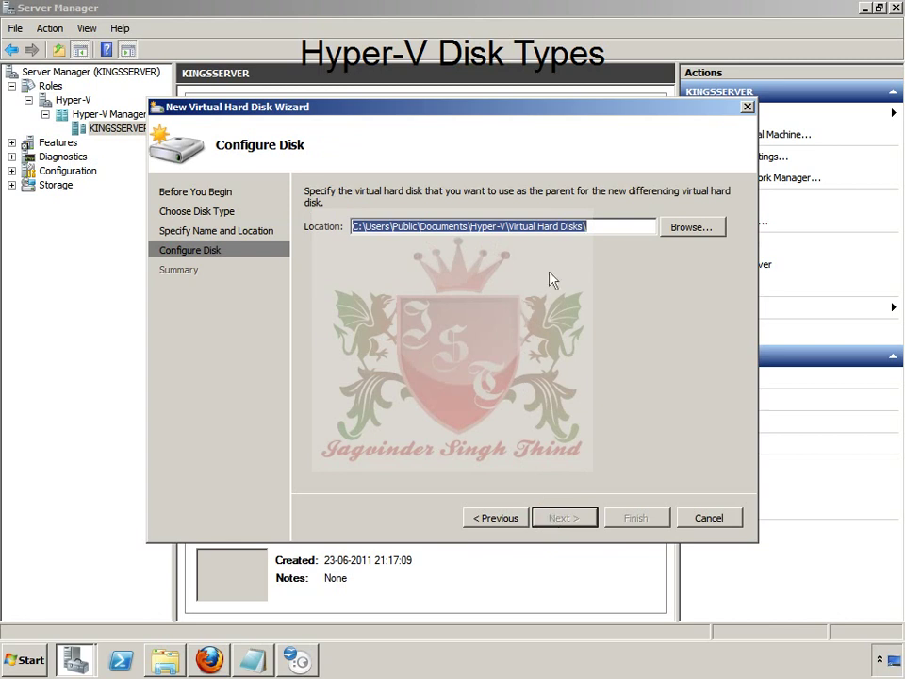
pyautogui.rightClick(541, 228)
pyautogui.click(570, 284)
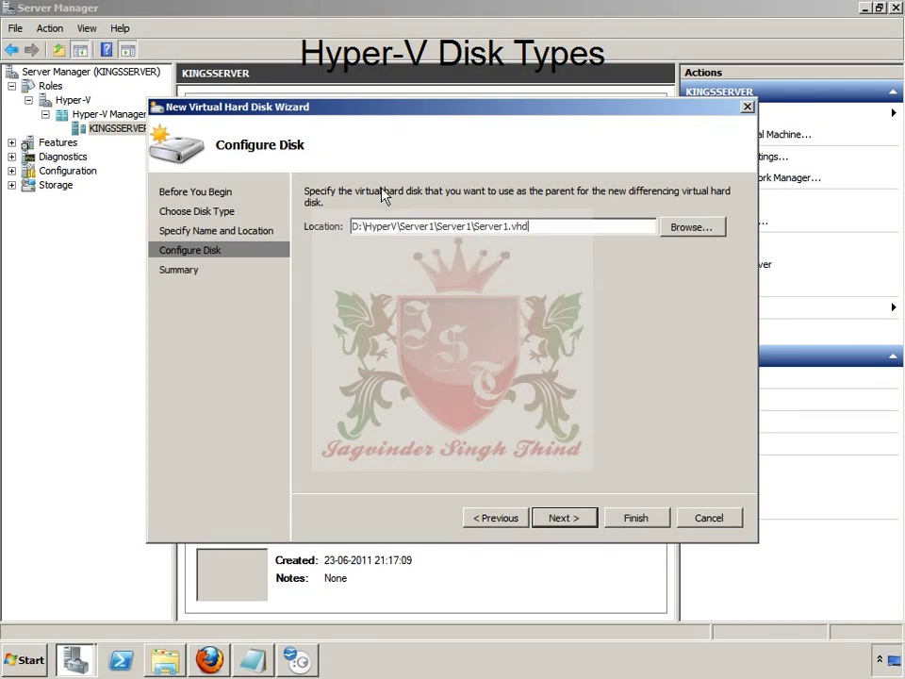
# Accept the Server1.vhd parent and finish creating the differencing disk DiffHdd.vhd.
pyautogui.click(570, 518)
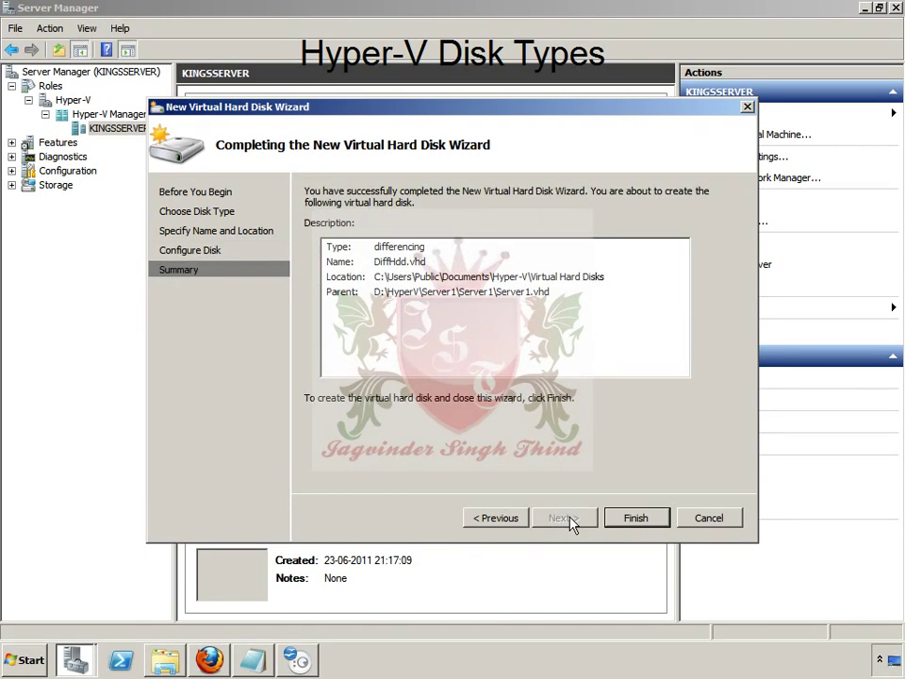
pyautogui.click(620, 519)
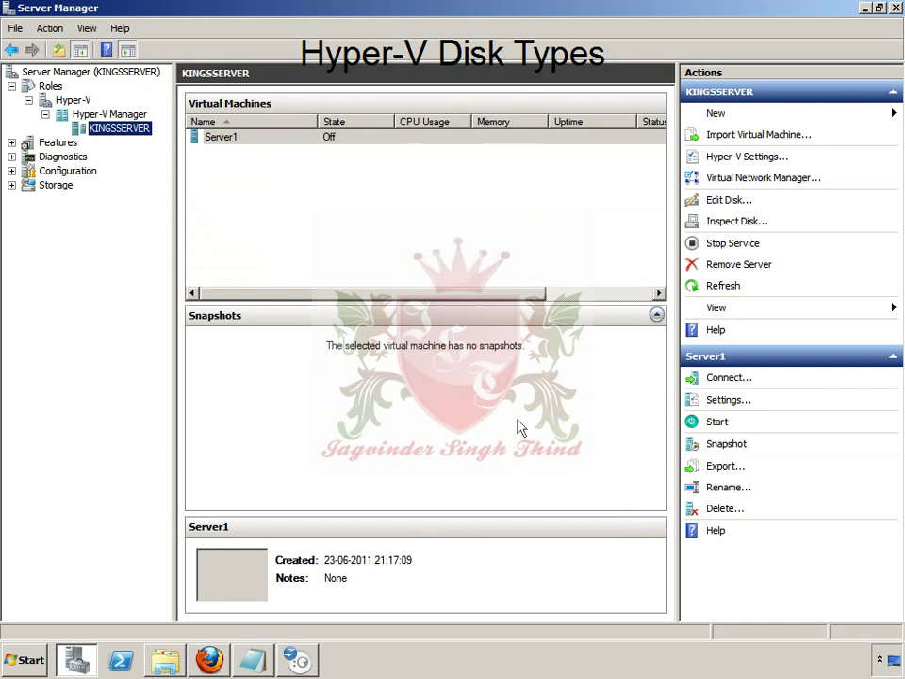
# Browse for a disk to inspect, check the file properties of DiffHdd.vhd for its size, and close the file browser without opening it.
pyautogui.click(731, 220)
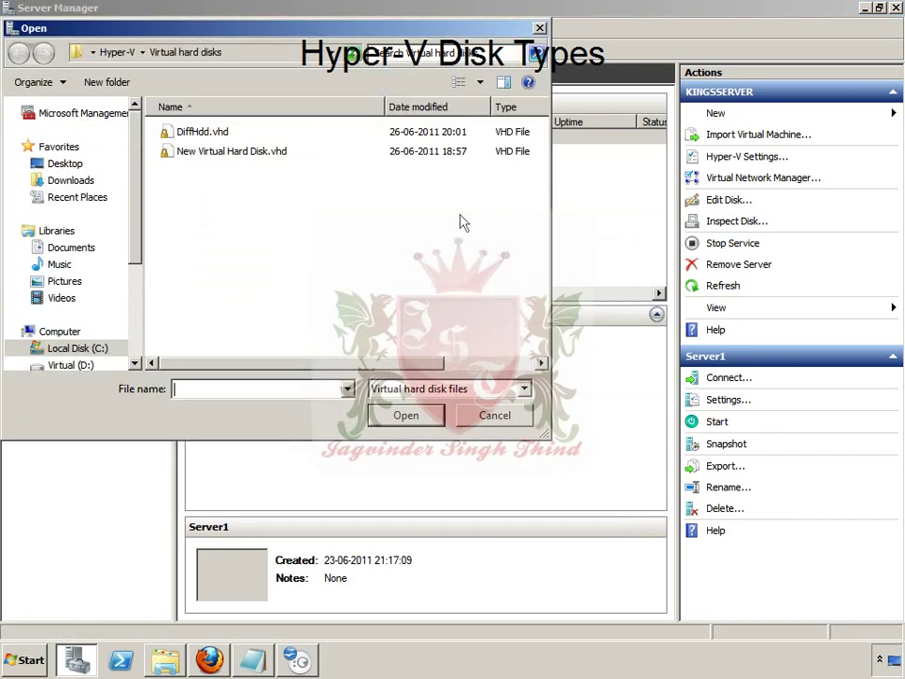
pyautogui.click(205, 134)
pyautogui.rightClick(205, 135)
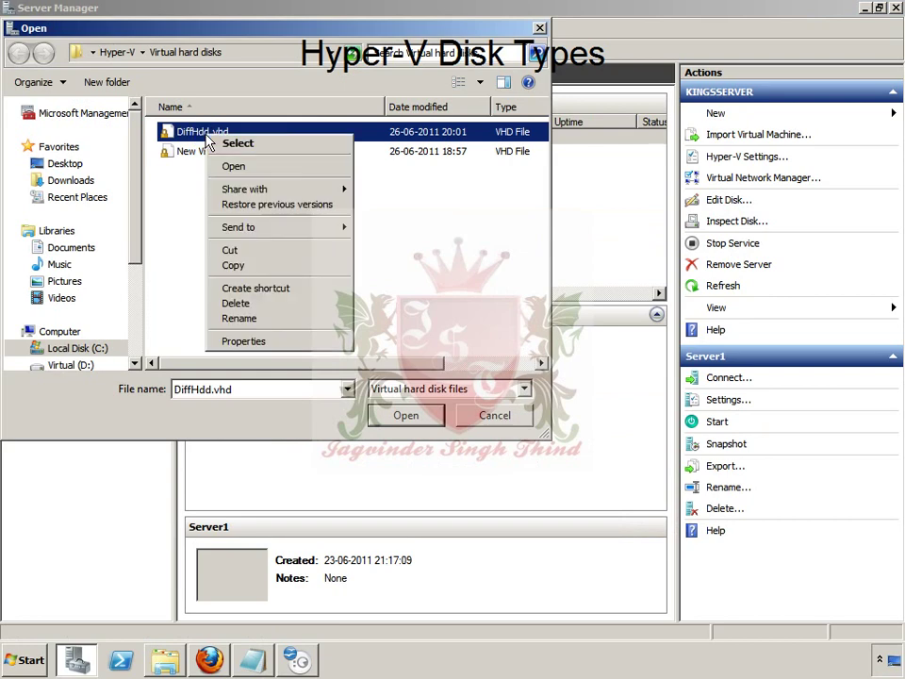
pyautogui.click(257, 342)
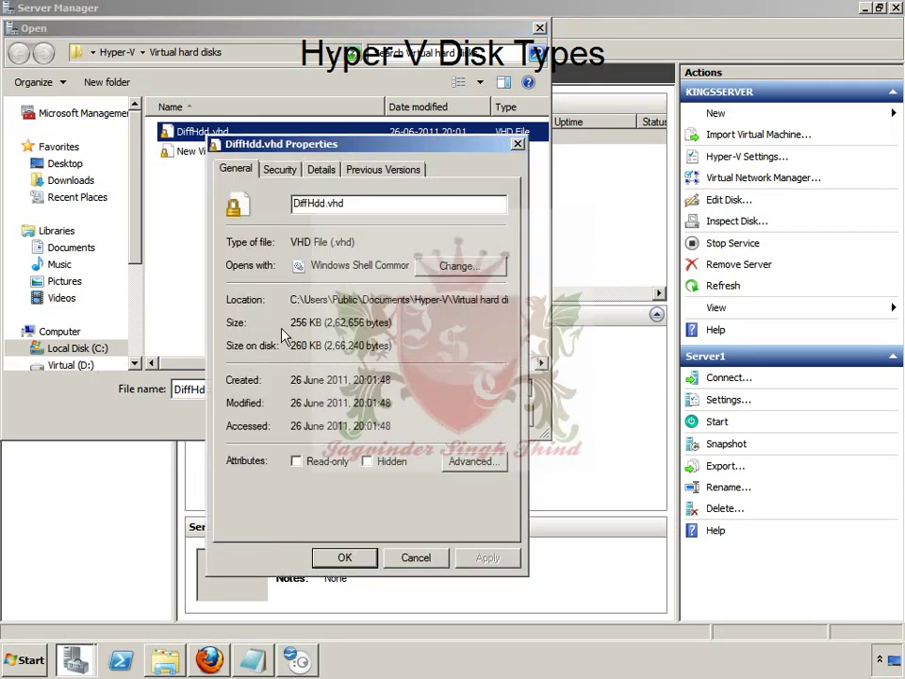
pyautogui.click(416, 556)
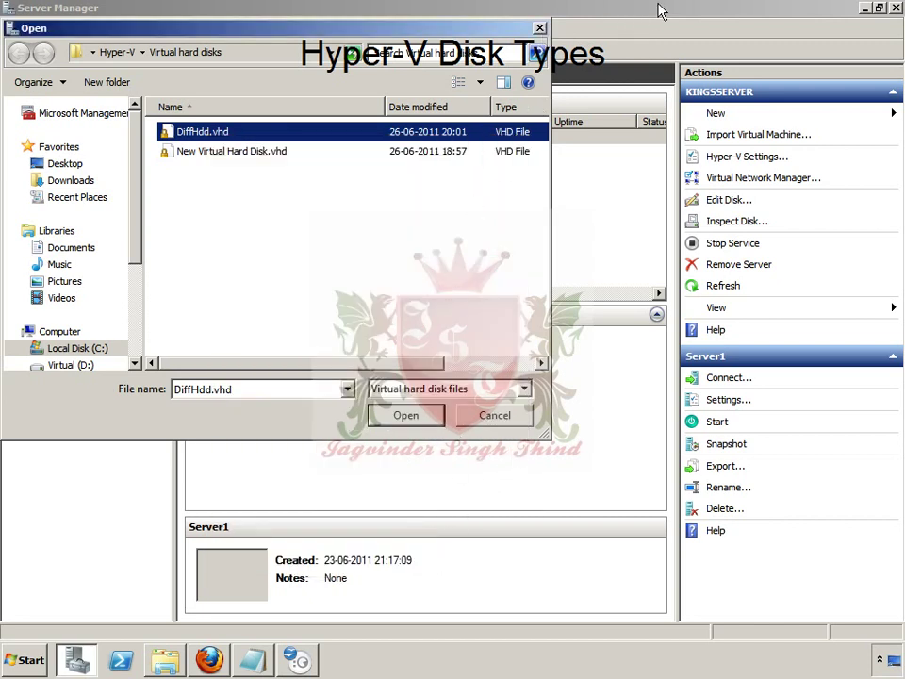
pyautogui.click(492, 4)
pyautogui.click(496, 417)
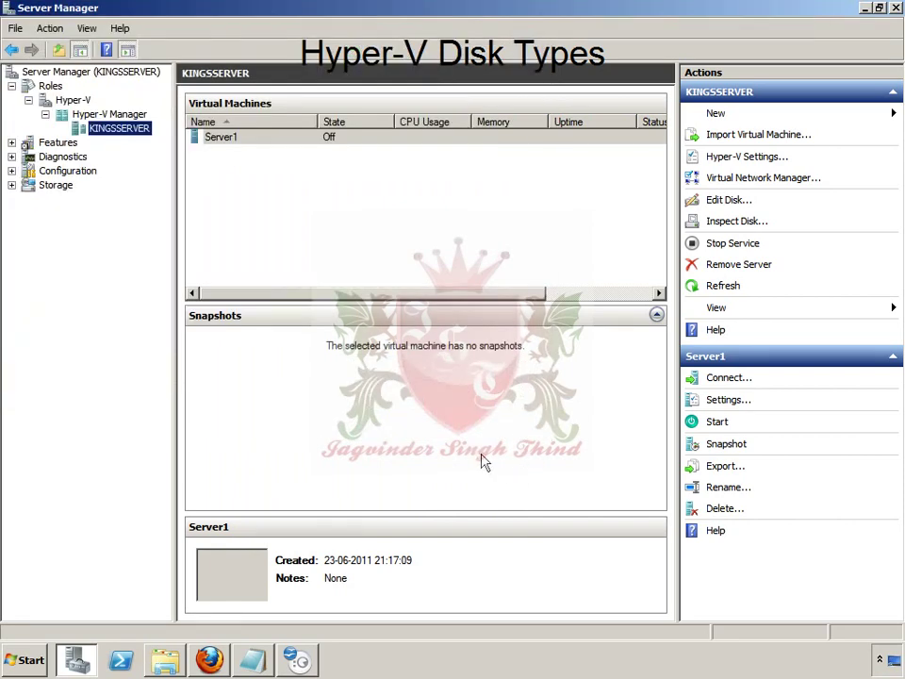
# Switch to the Virtual Hard Disk.odp presentation in OpenOffice.org Impress.
pyautogui.click(295, 662)
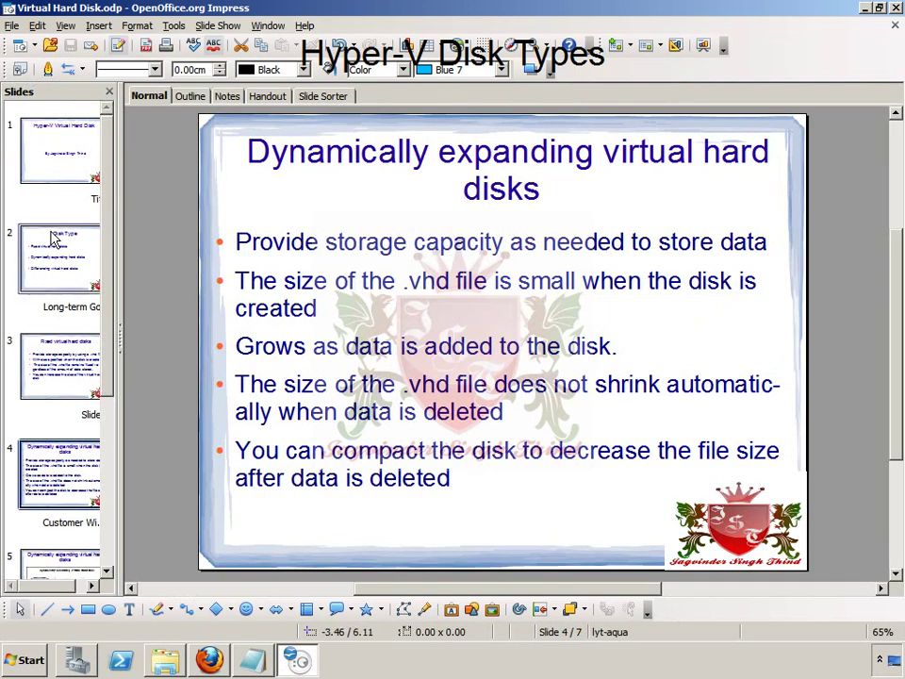